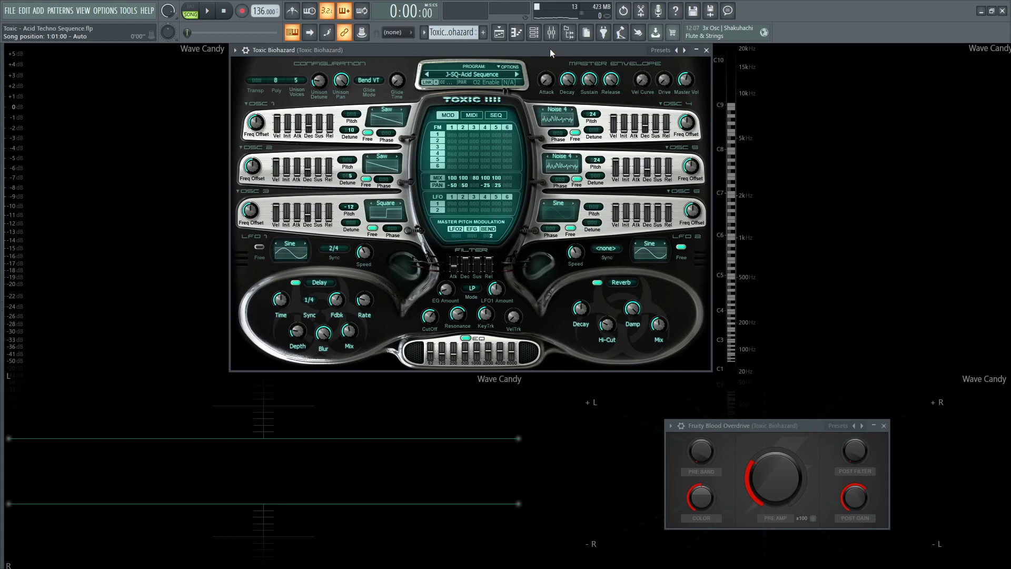
# Step: Audition the patch, then briefly open the Mixer to check the insert effect chain
pyautogui.press('space')
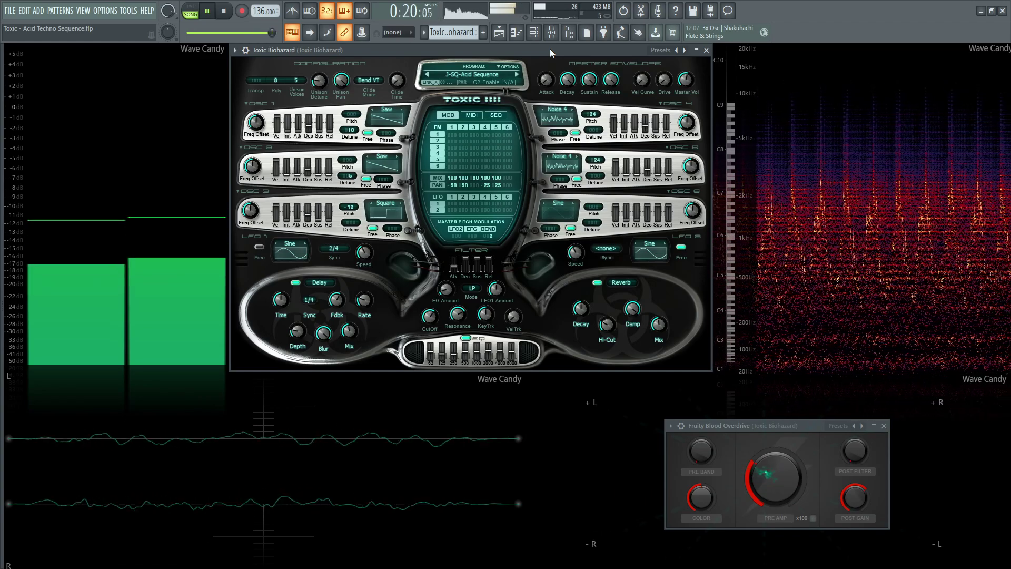
pyautogui.press('space')
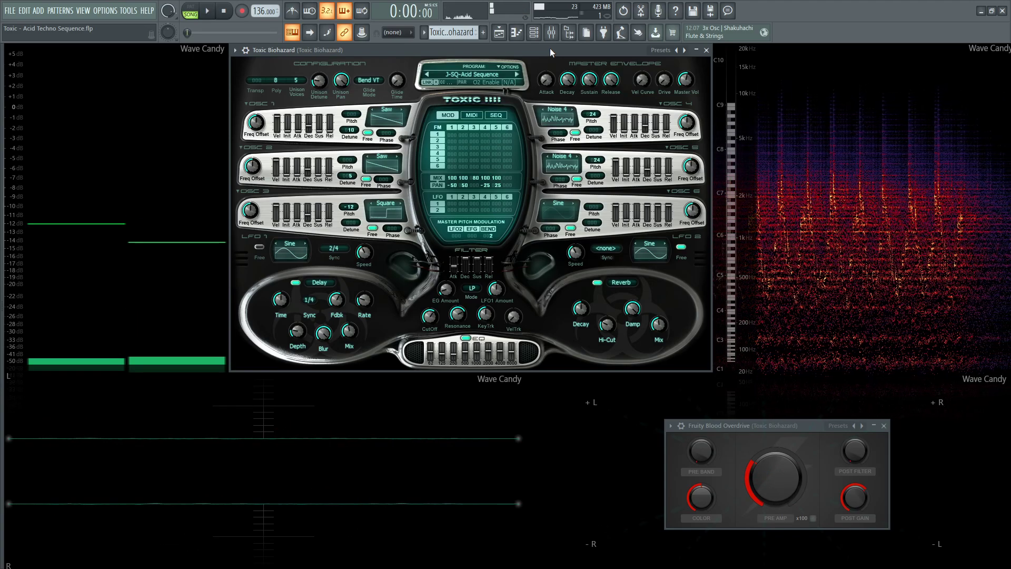
pyautogui.click(551, 32)
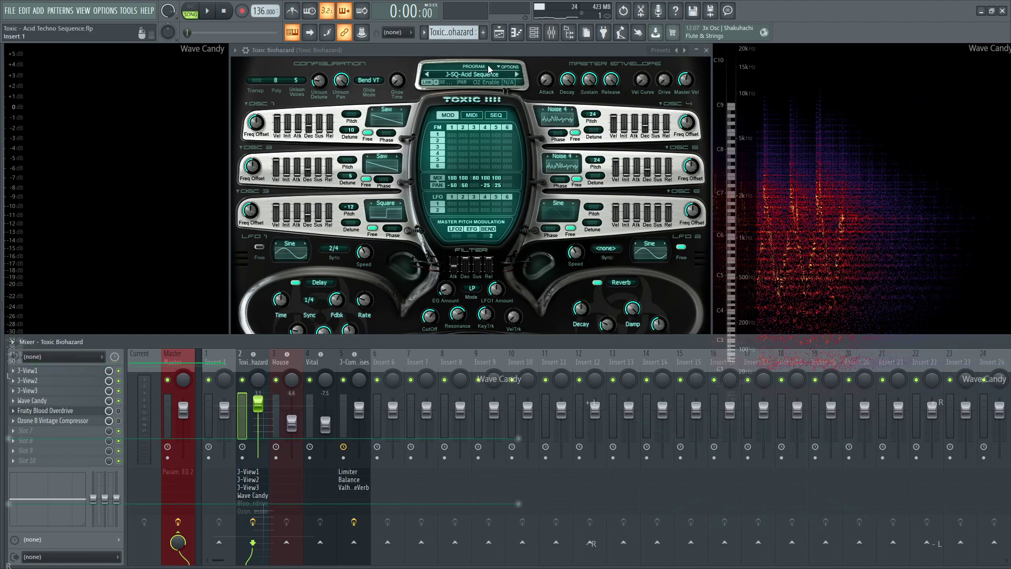
pyautogui.click(552, 33)
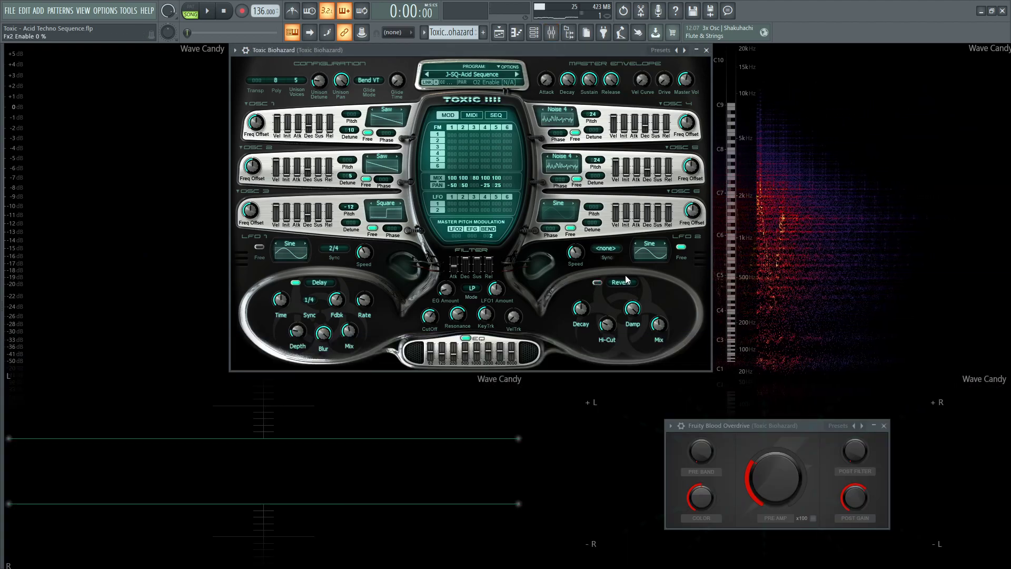
pyautogui.click(567, 165)
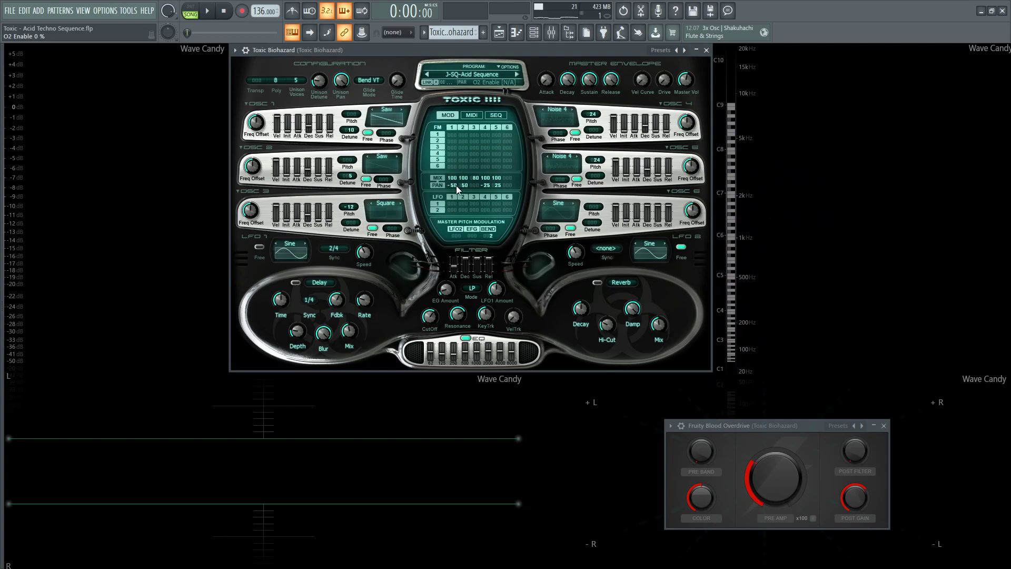
pyautogui.press('space')
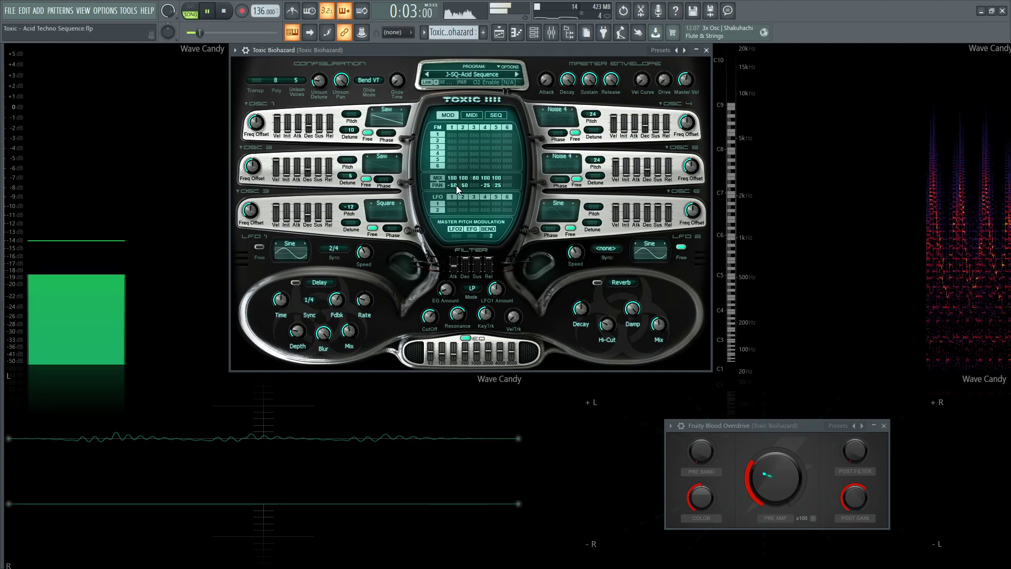
pyautogui.press('space')
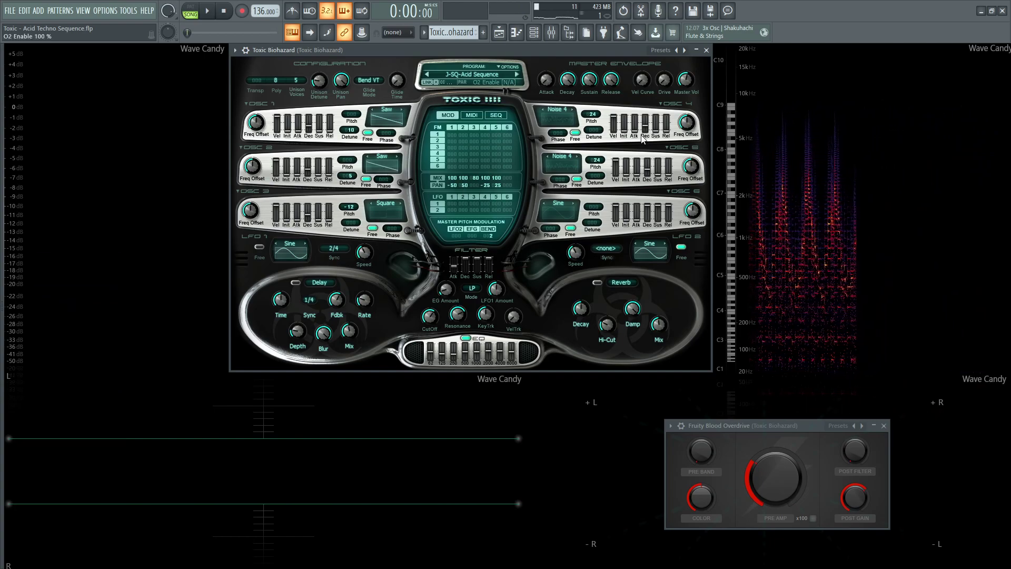
pyautogui.press('space')
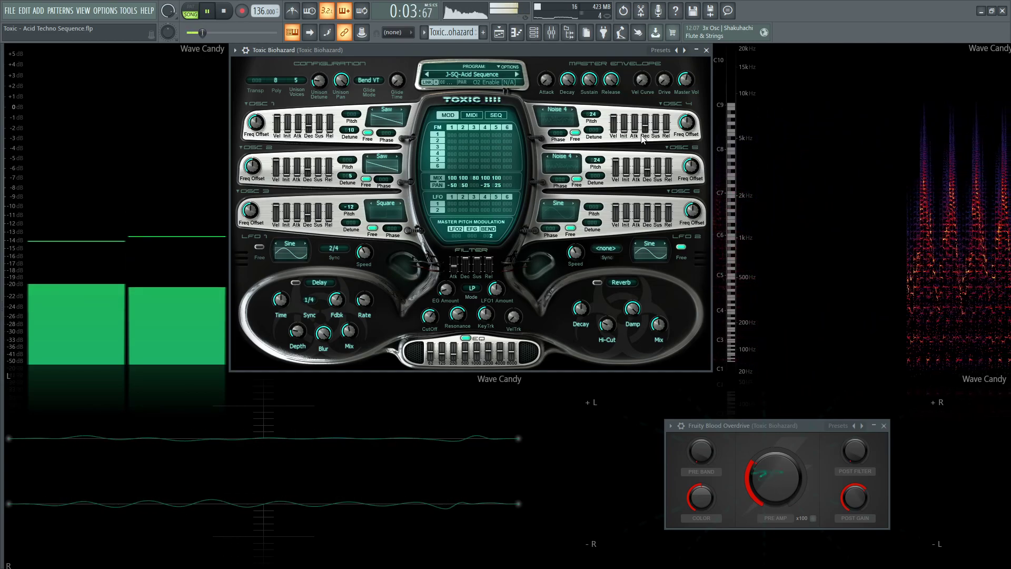
pyautogui.press('space')
pyautogui.click(392, 216)
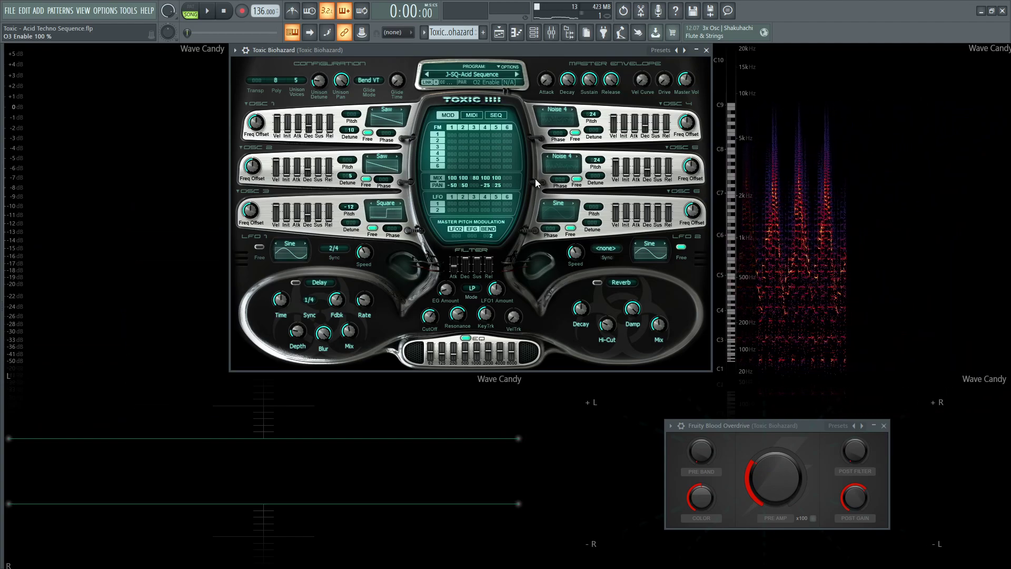
pyautogui.press('space')
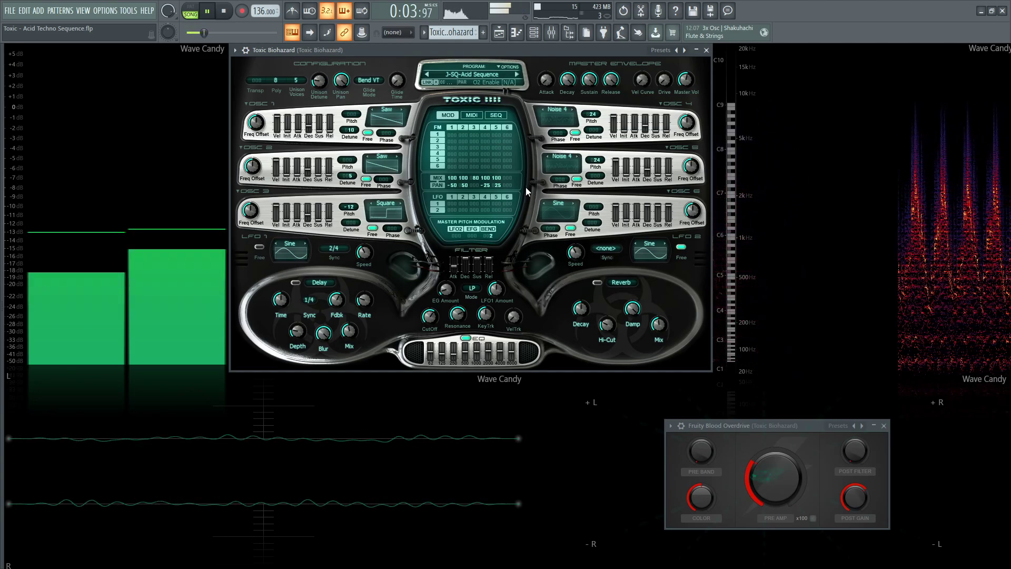
pyautogui.press('space')
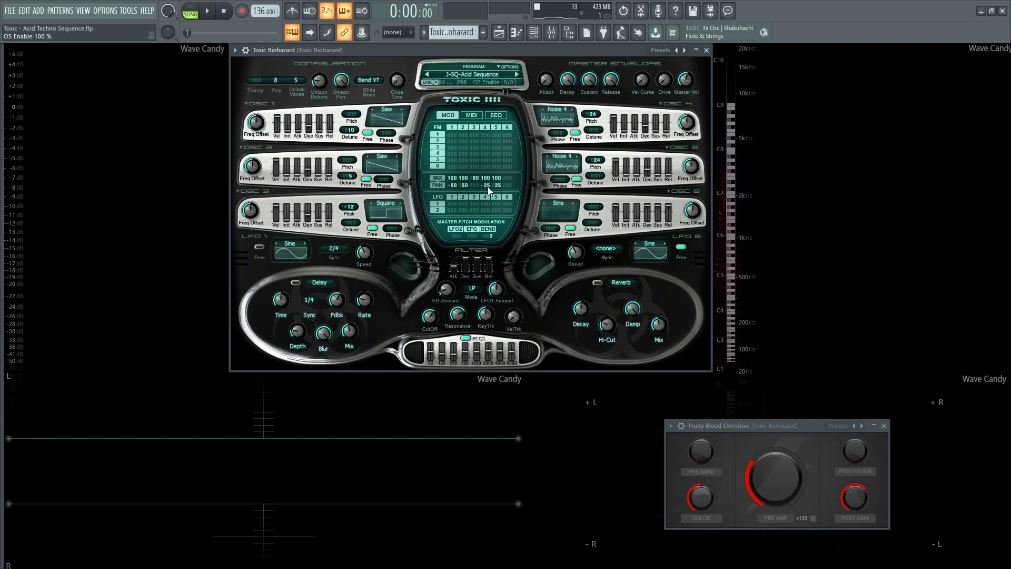
pyautogui.press('space')
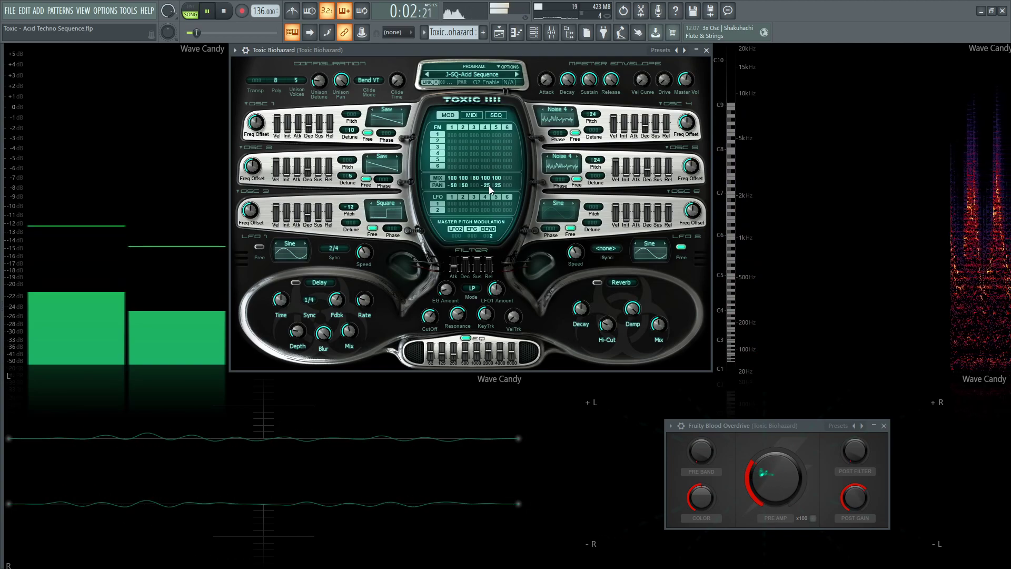
pyautogui.press('space')
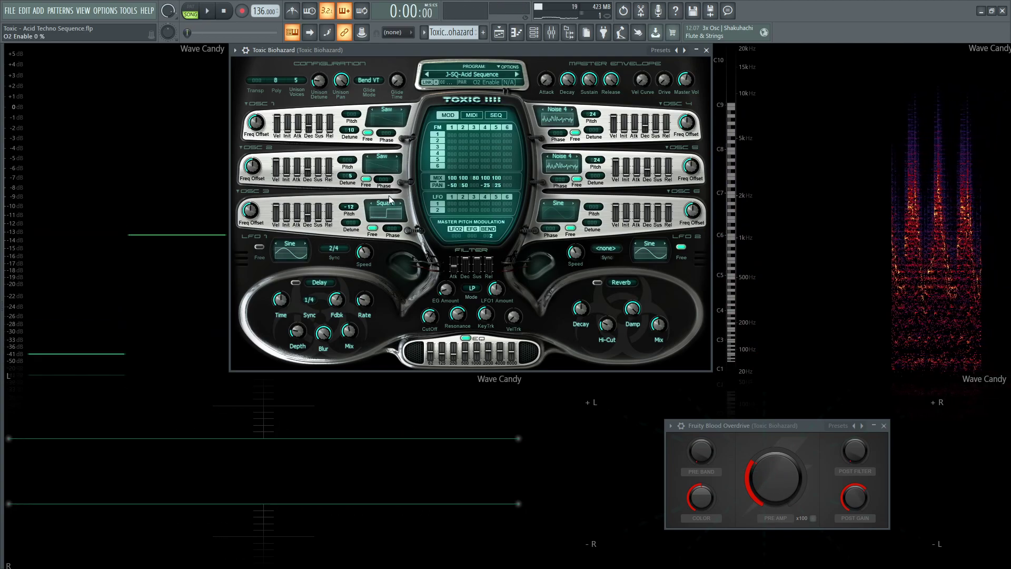
pyautogui.click(390, 206)
pyautogui.click(390, 212)
pyautogui.press('space')
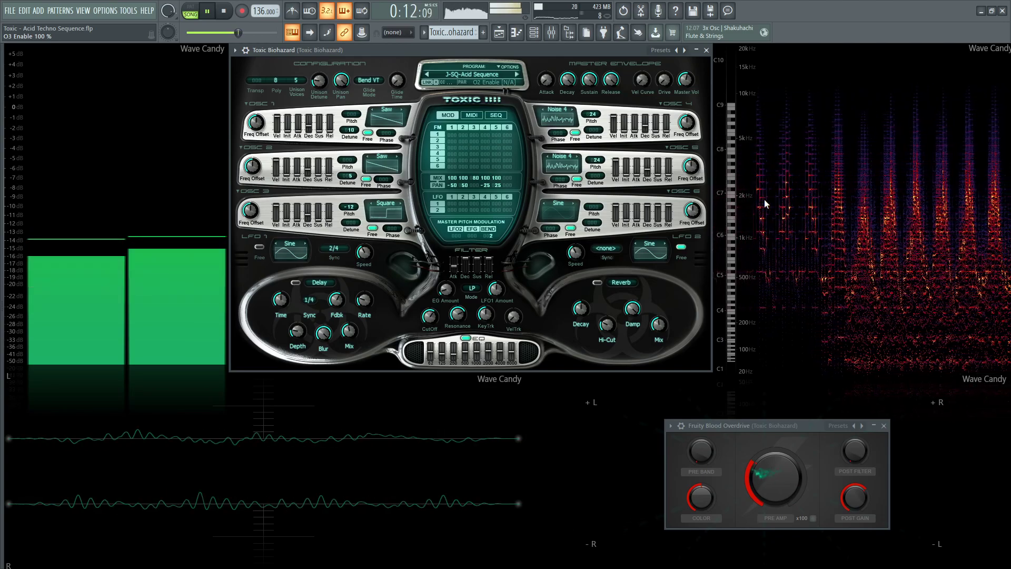
pyautogui.press('space')
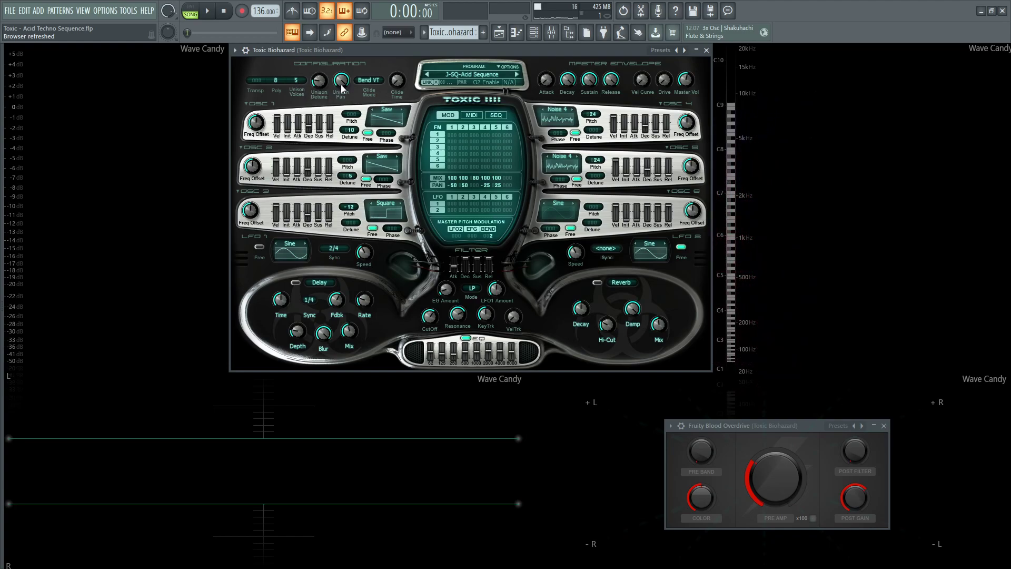
pyautogui.click(298, 81)
pyautogui.click(320, 69)
pyautogui.press('space')
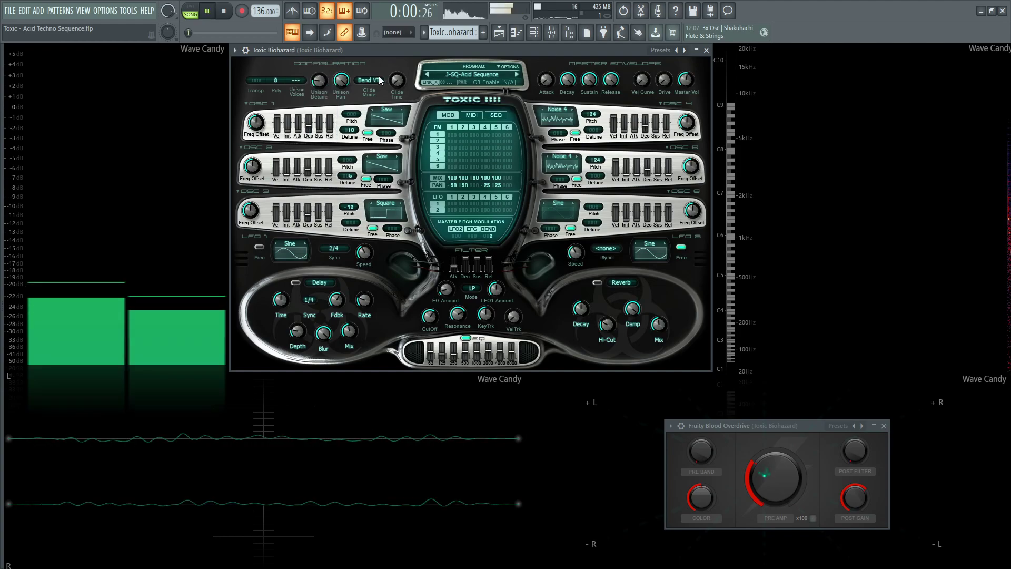
pyautogui.click(299, 80)
pyautogui.click(320, 103)
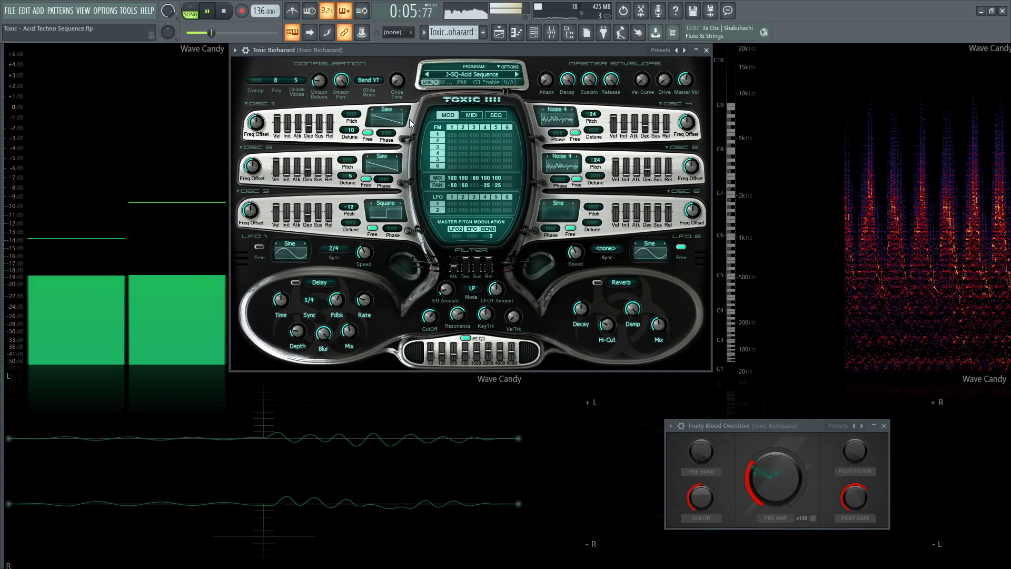
pyautogui.press('space')
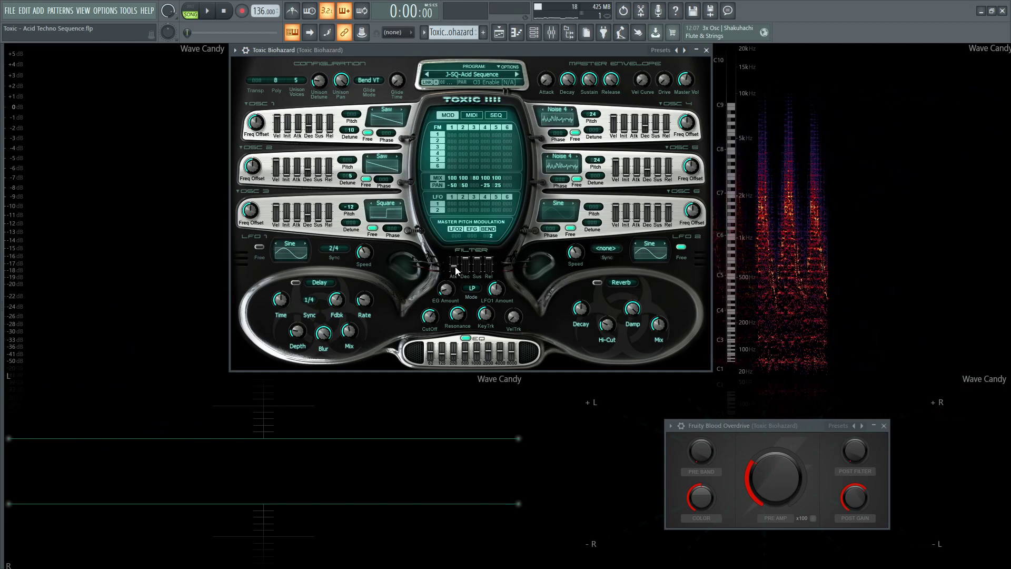
# Step: Set the filter envelope attack to about 1.043 s and EG Amount to -64%, auditioning it
pyautogui.moveTo(456, 272); pyautogui.dragTo(456, 270)
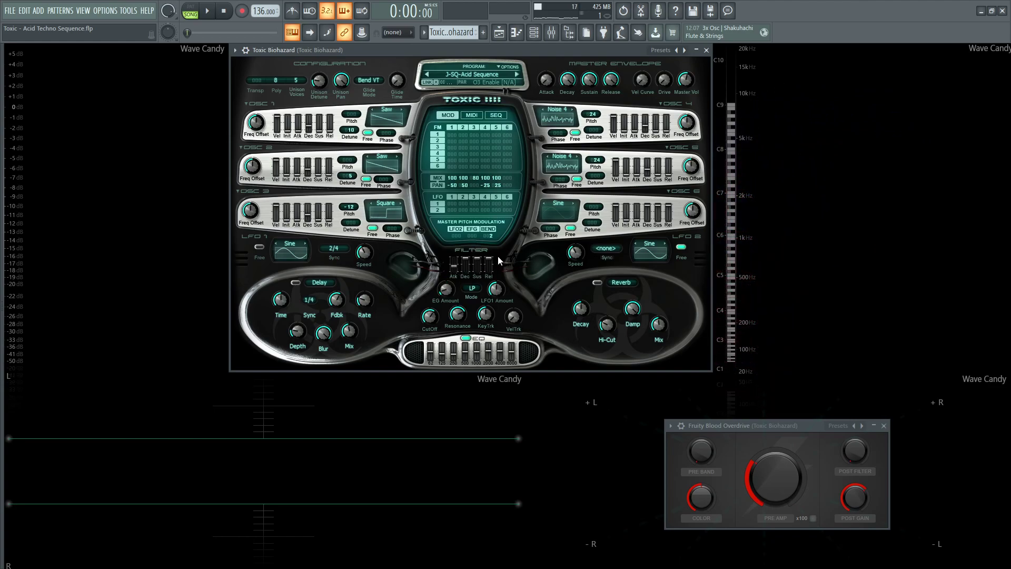
pyautogui.moveTo(445, 289); pyautogui.dragTo(445, 295)
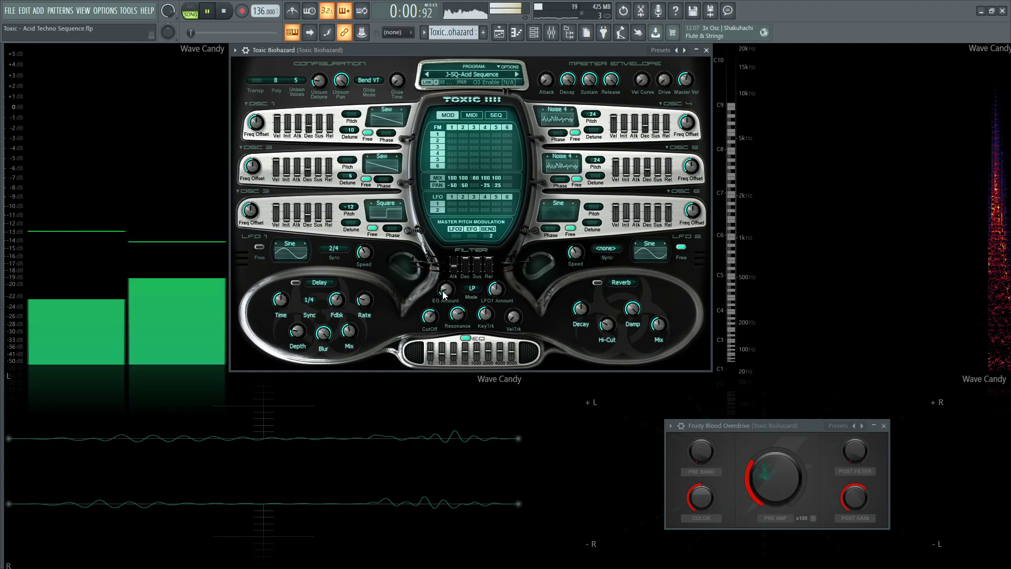
pyautogui.press('space')
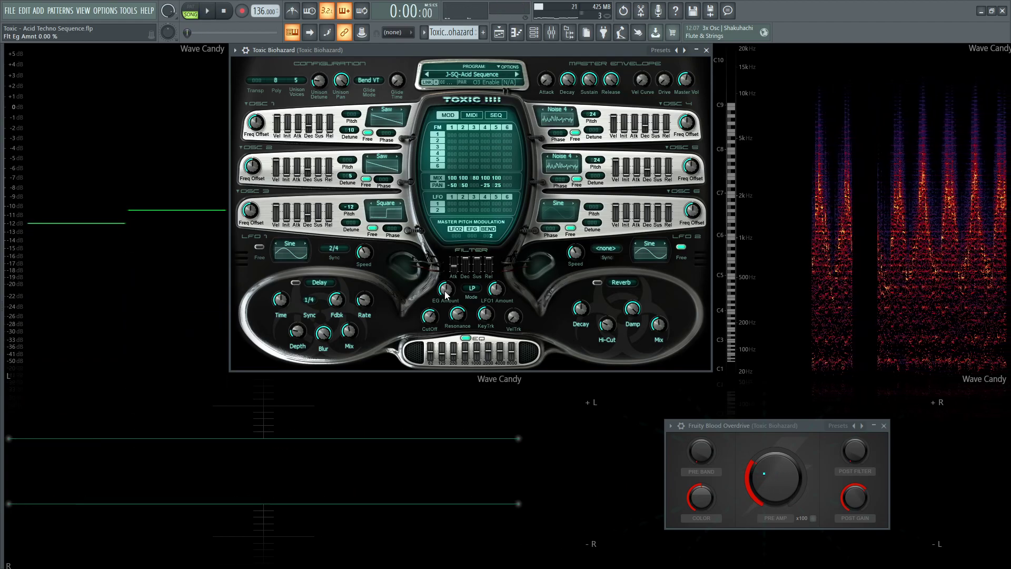
pyautogui.moveTo(445, 295); pyautogui.dragTo(445, 358)
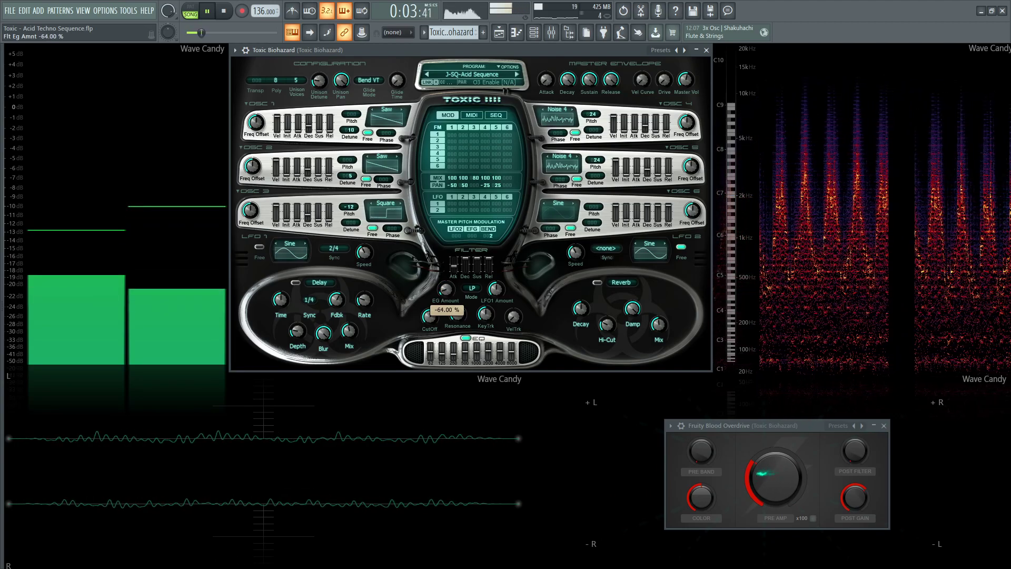
pyautogui.press('space')
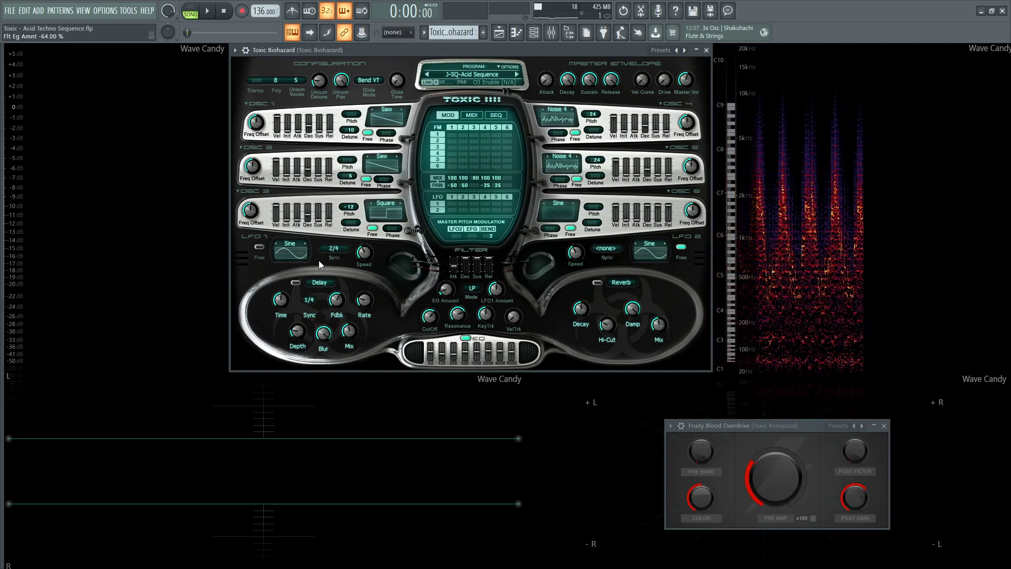
# Step: Audition the sequence, then bring the filter LFO1 Amount down from 65% to around 50%
pyautogui.press('space')
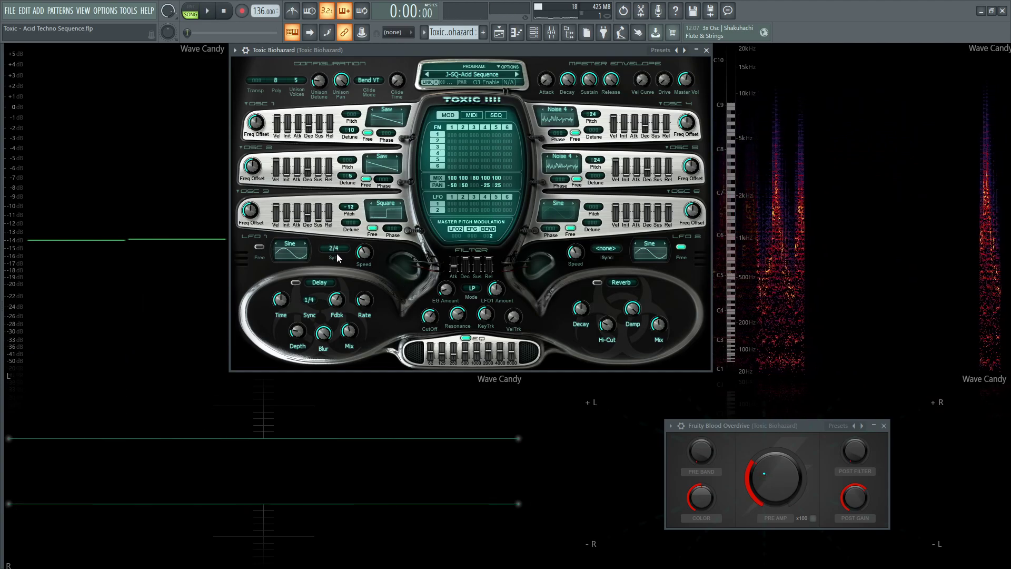
pyautogui.press('space')
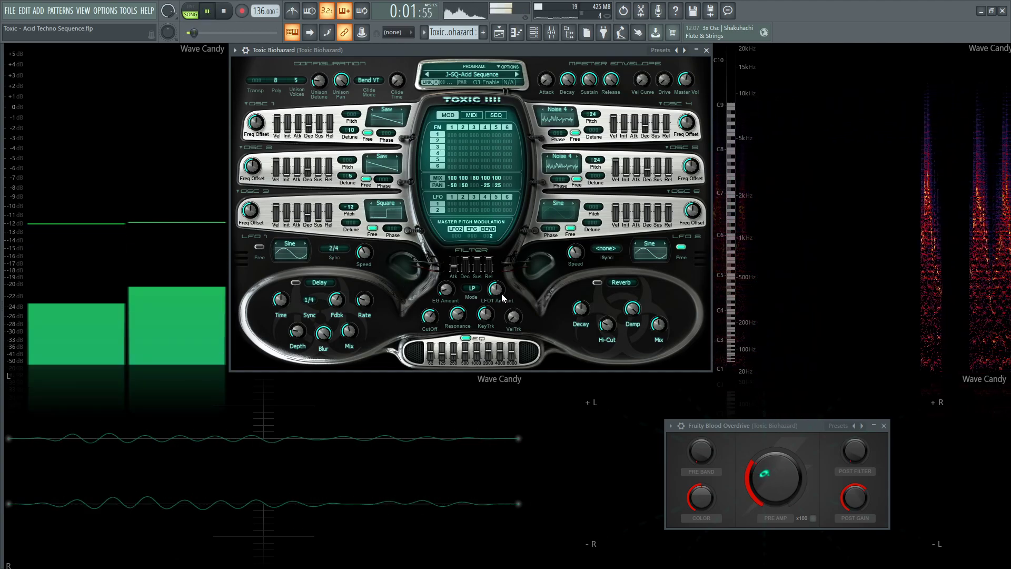
pyautogui.press('space')
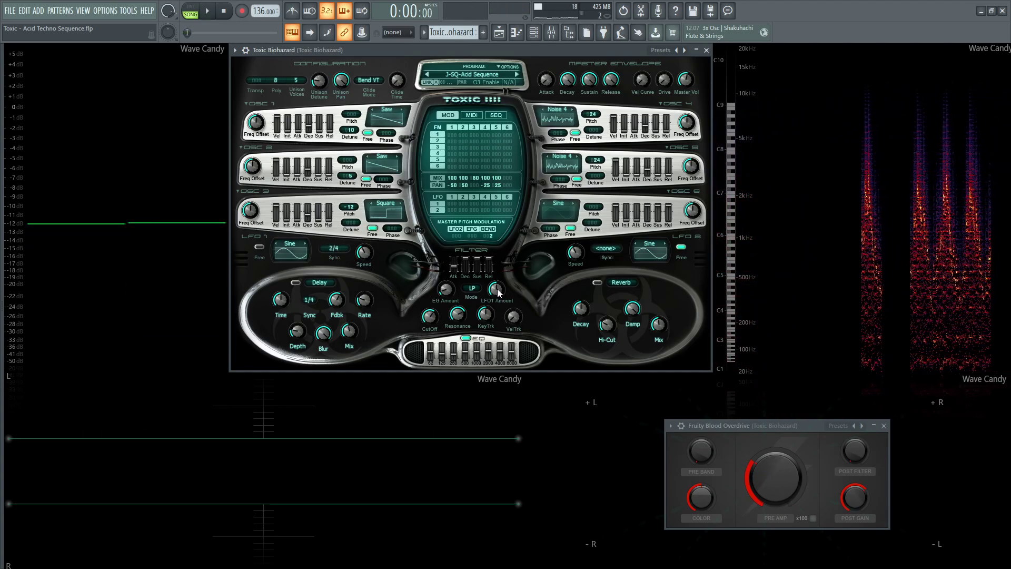
pyautogui.press('space')
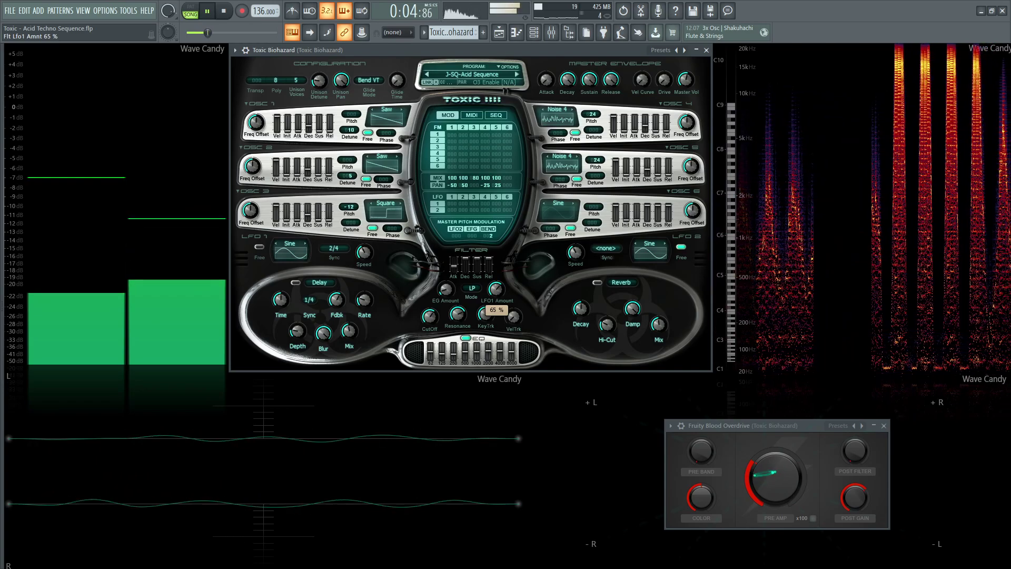
pyautogui.press('space')
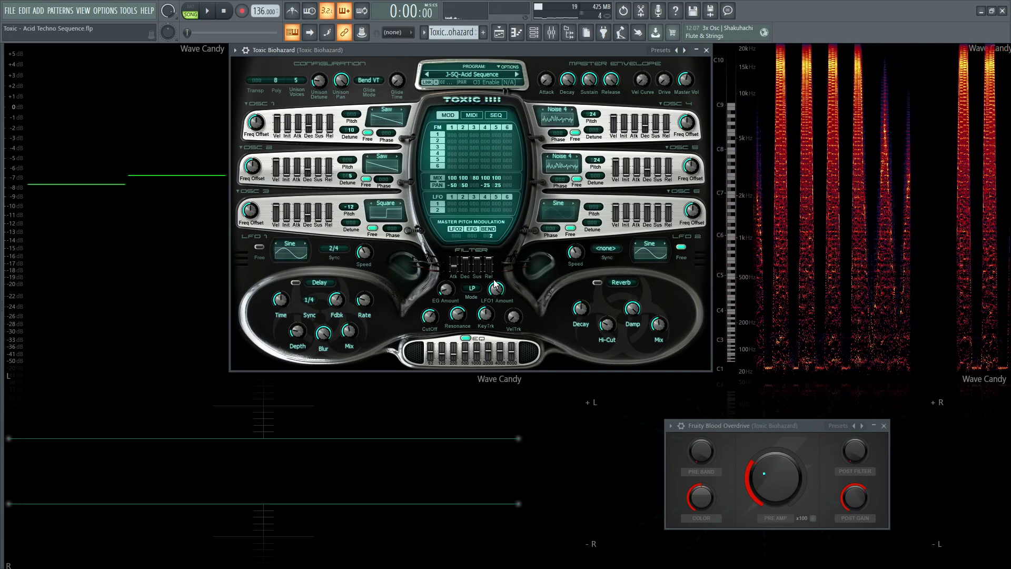
pyautogui.click(495, 289)
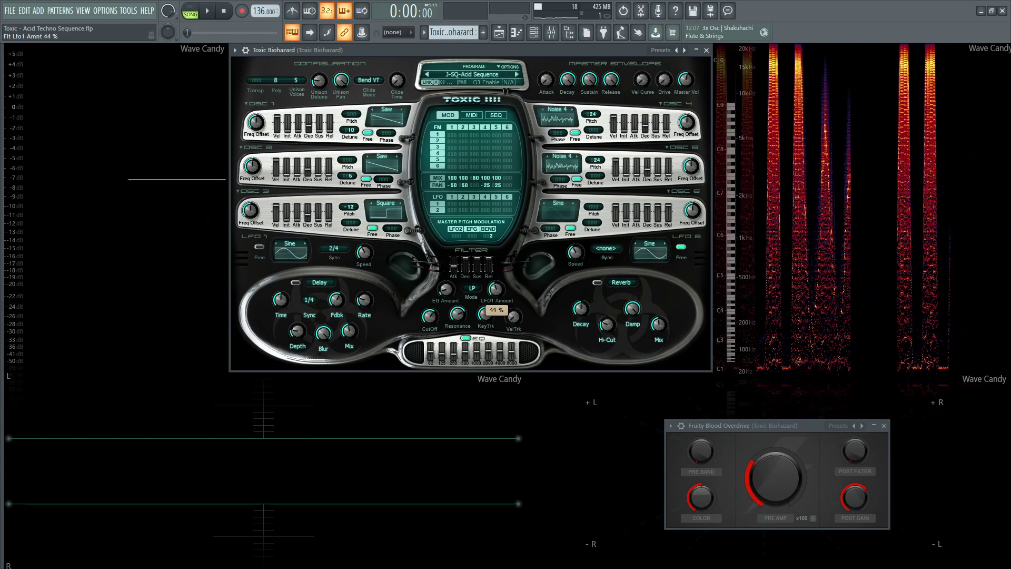
pyautogui.moveTo(496, 288); pyautogui.dragTo(496, 286)
pyautogui.press('space')
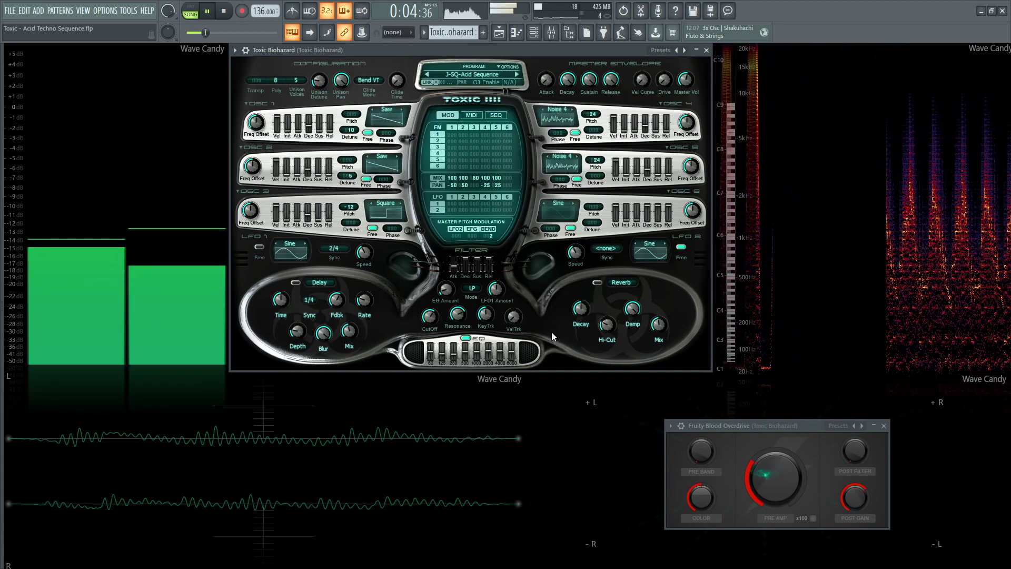
# Step: Set the filter cutoff to about 62% and play to hear it
pyautogui.press('space')
pyautogui.moveTo(429, 316); pyautogui.dragTo(430, 316)
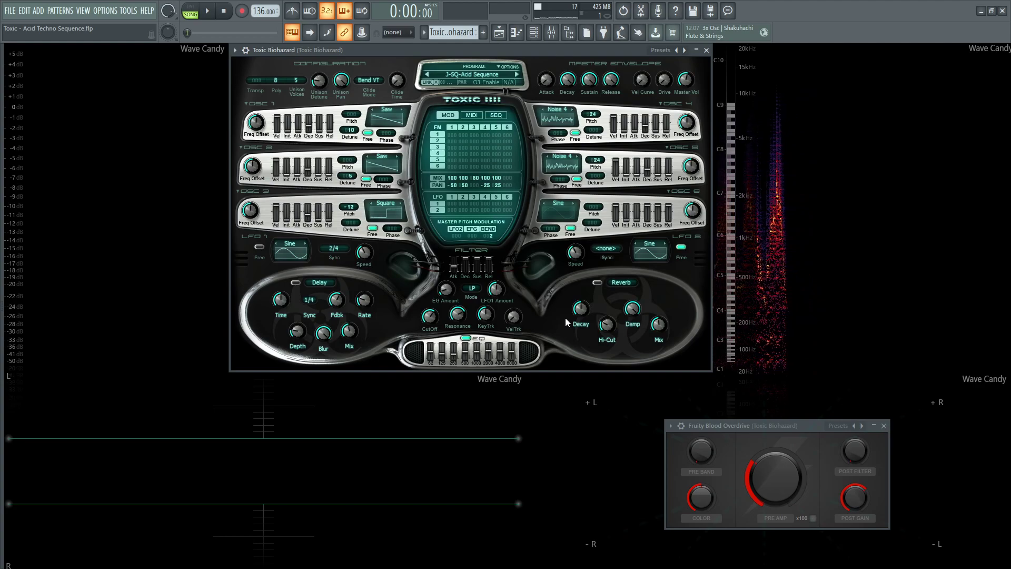
pyautogui.press('space')
# Step: Raise the filter resonance to 74%, auditioning the acid sound
pyautogui.moveTo(458, 314); pyautogui.dragTo(458, 314)
pyautogui.press('space')
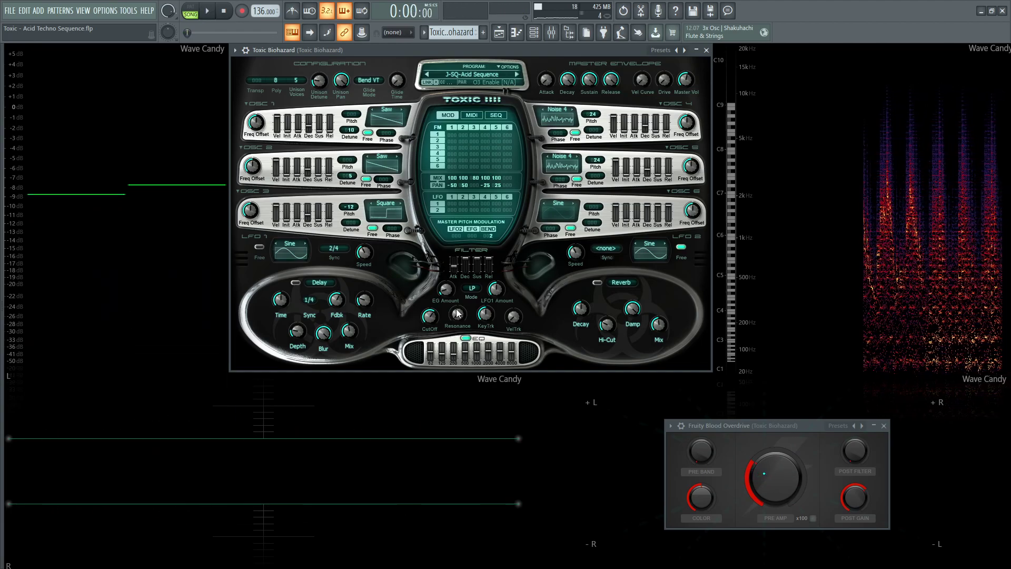
pyautogui.press('space')
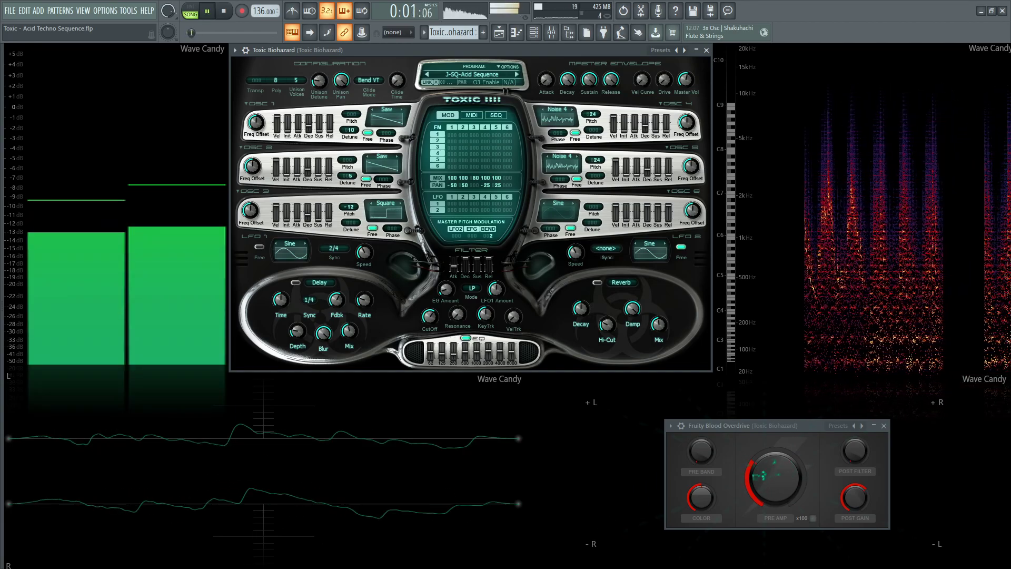
pyautogui.moveTo(458, 314); pyautogui.dragTo(457, 314)
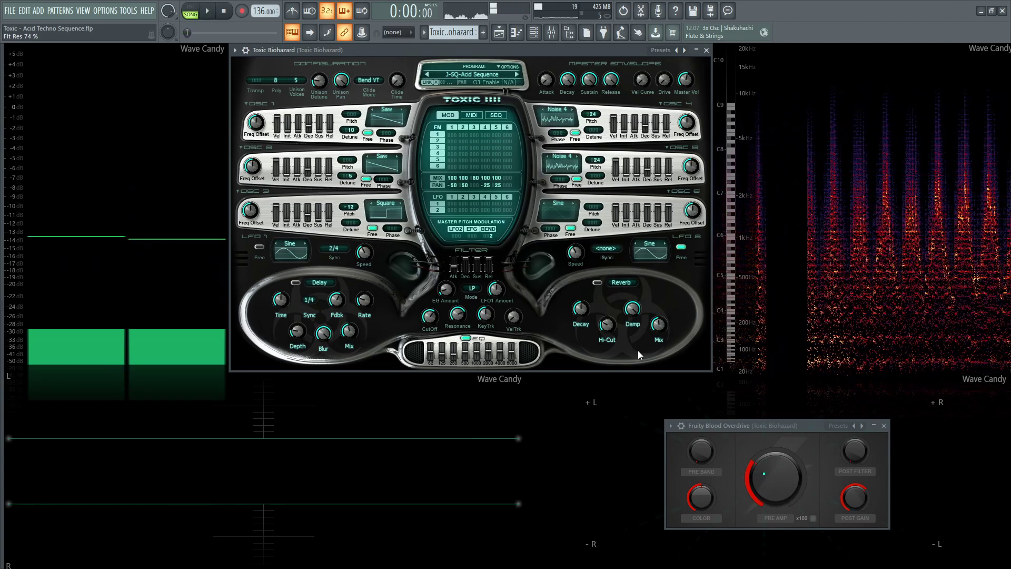
pyautogui.press('space')
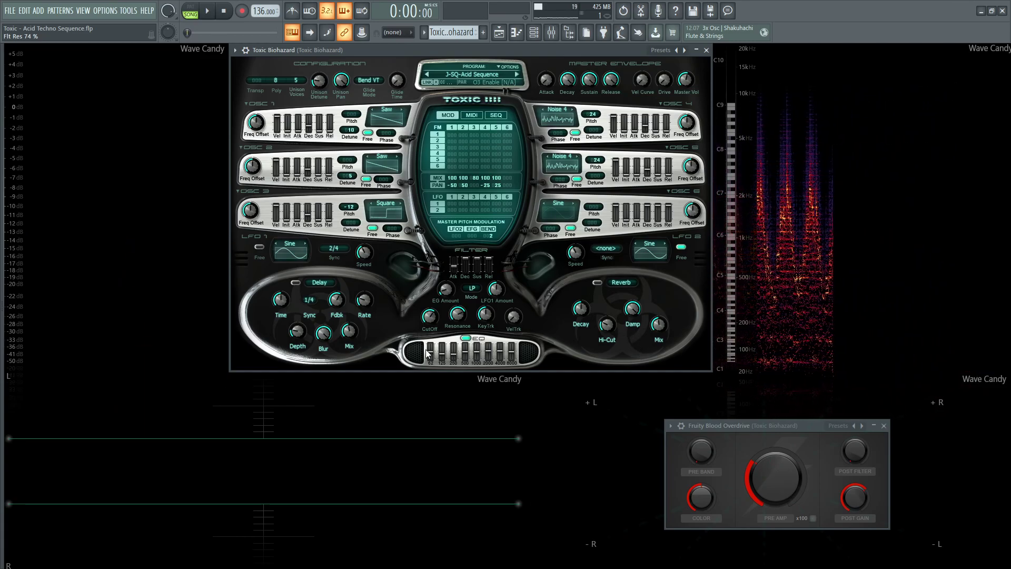
pyautogui.moveTo(430, 350); pyautogui.dragTo(431, 354)
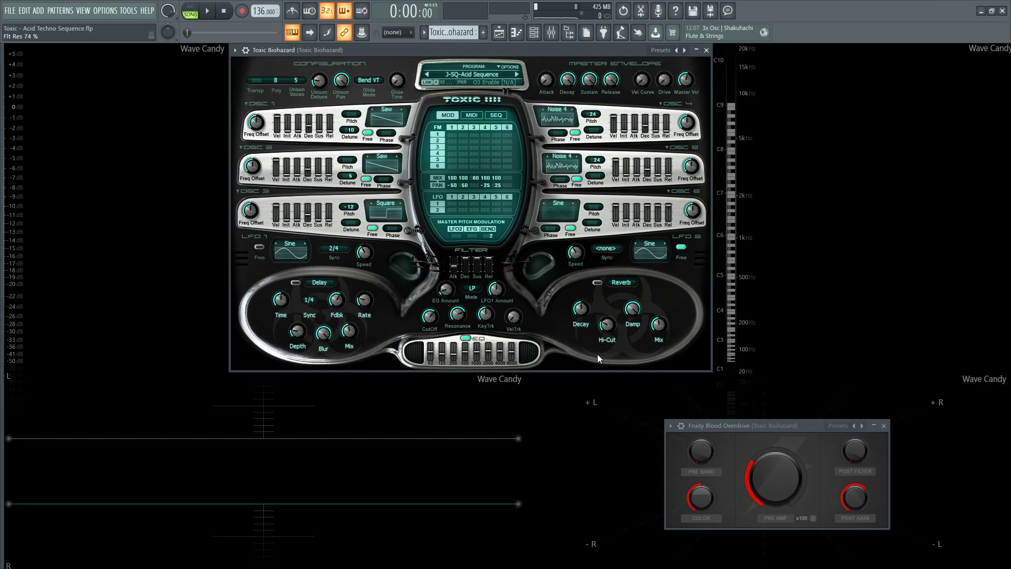
pyautogui.press('space')
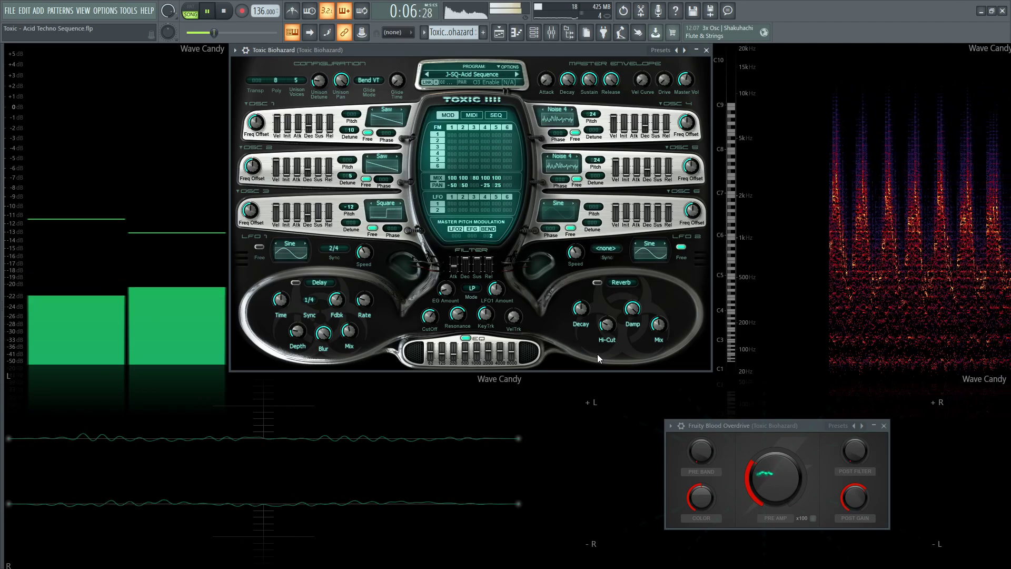
pyautogui.press('space')
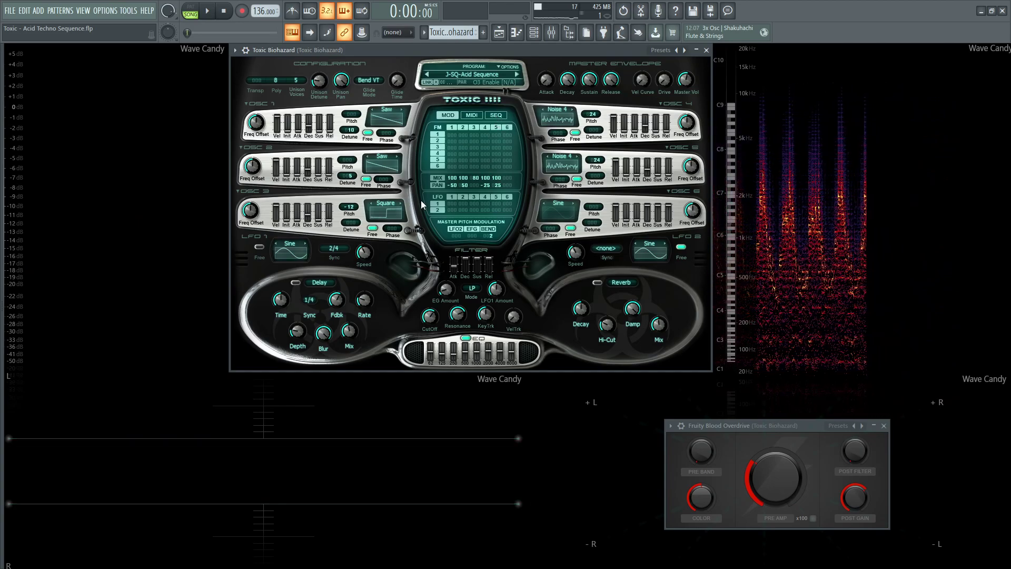
# Step: Show Toxic Biohazard's SEQ page and play the 16-step Acid Techno Sequence briefly
pyautogui.click(504, 116)
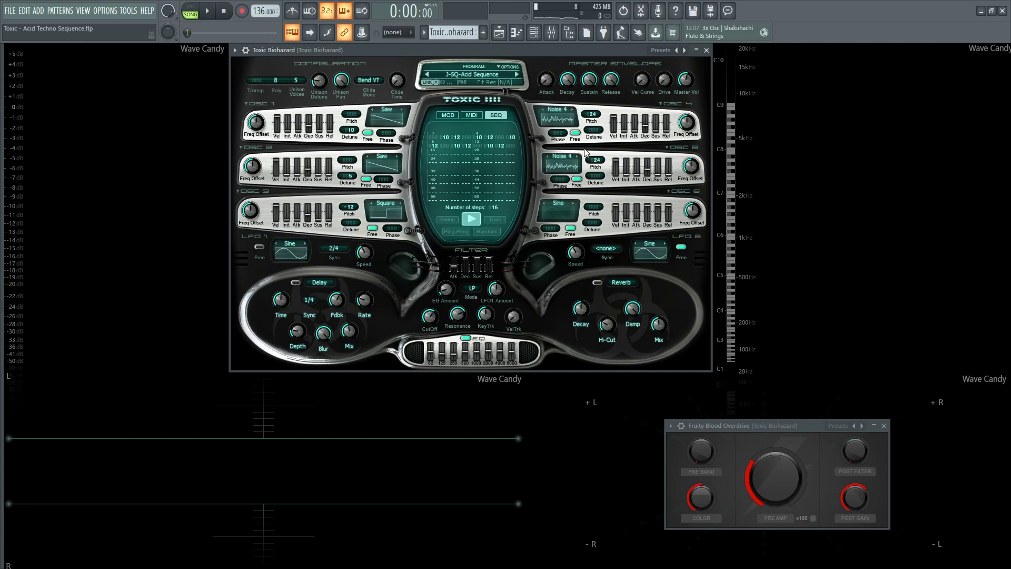
pyautogui.press('space')
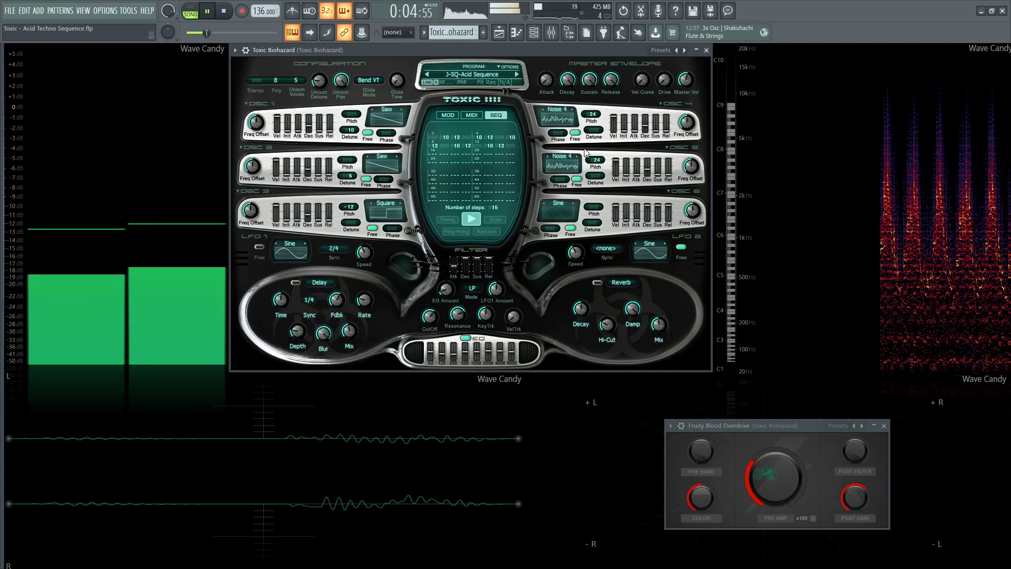
pyautogui.press('space')
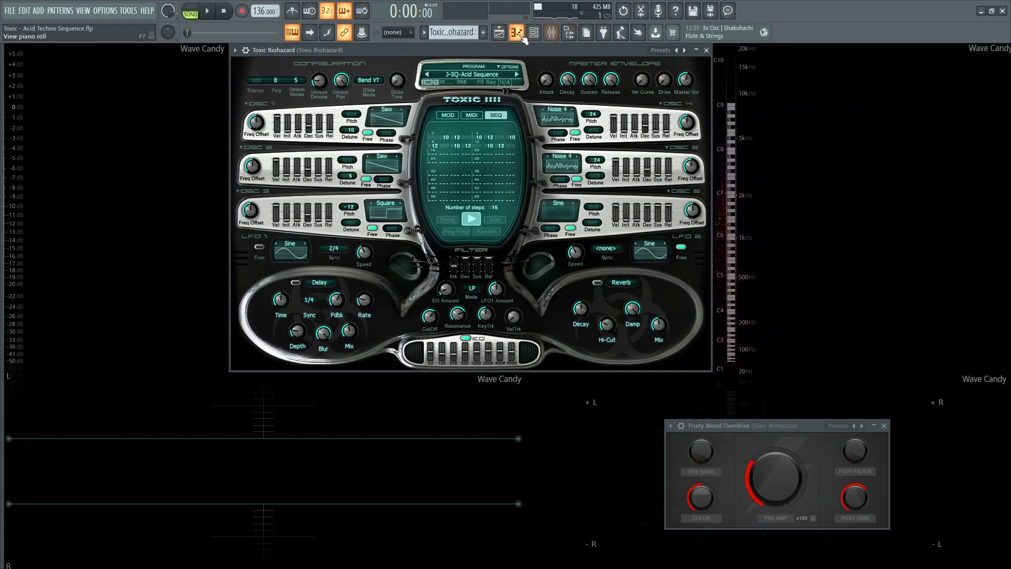
# Step: Open the Playlist, play the song, and enable the sequencer's Random step mode
pyautogui.click(501, 34)
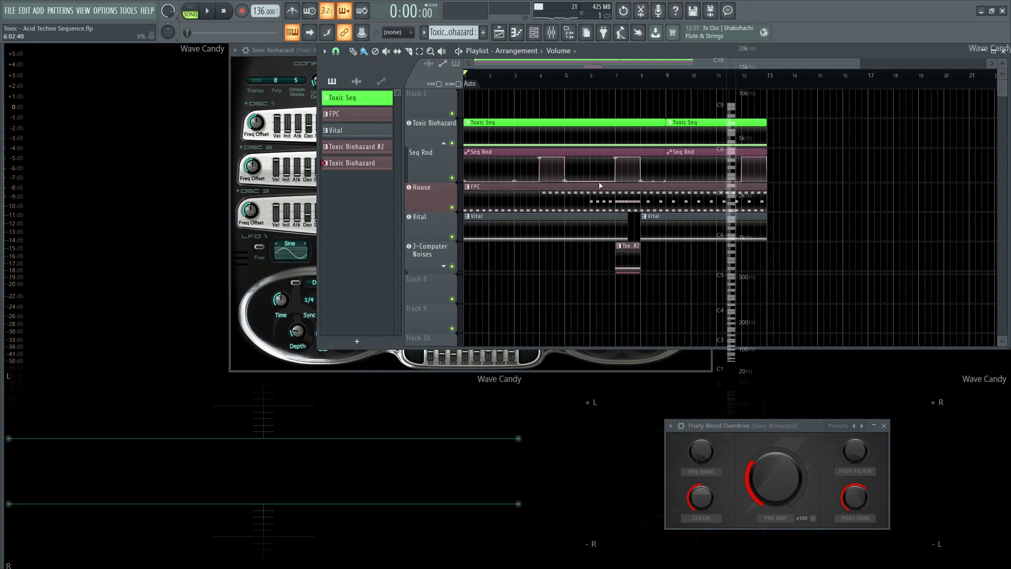
pyautogui.press('space')
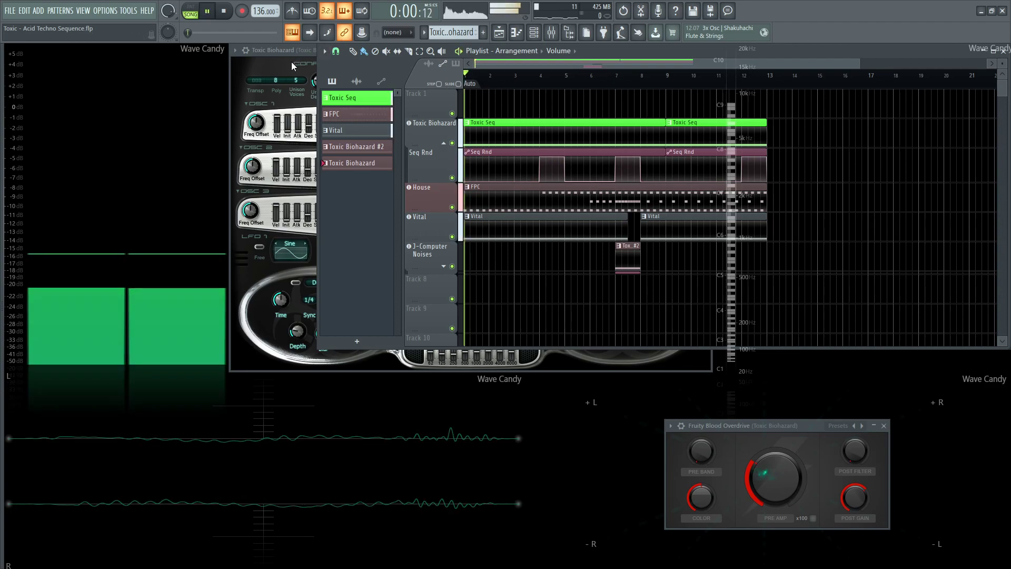
pyautogui.click(283, 52)
pyautogui.moveTo(283, 52); pyautogui.dragTo(132, 185)
pyautogui.click(337, 365)
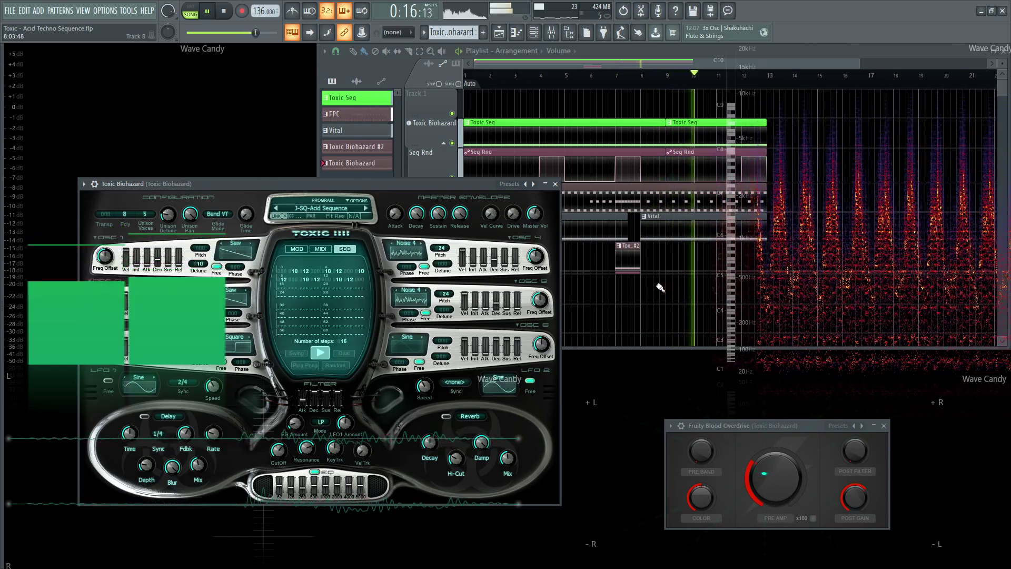
pyautogui.press('space')
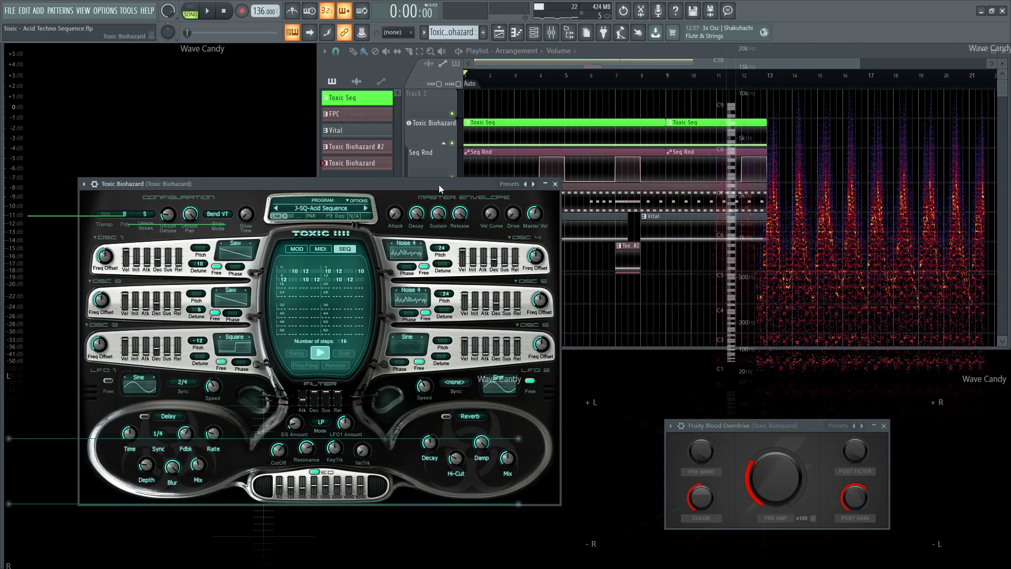
# Step: Move the Toxic Biohazard window back up and close the Playlist
pyautogui.moveTo(439, 185); pyautogui.dragTo(602, 96)
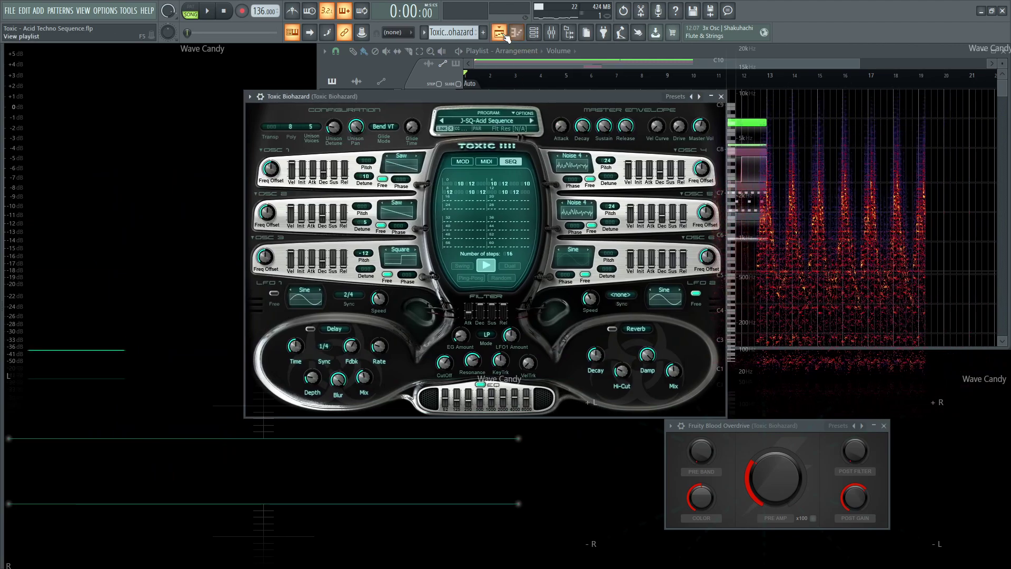
pyautogui.click(501, 33)
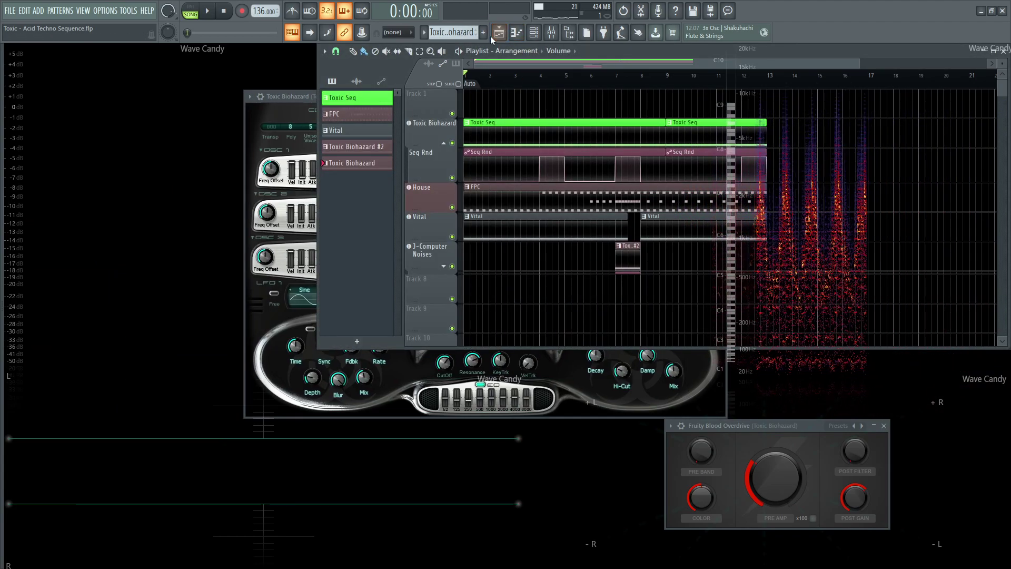
pyautogui.click(314, 101)
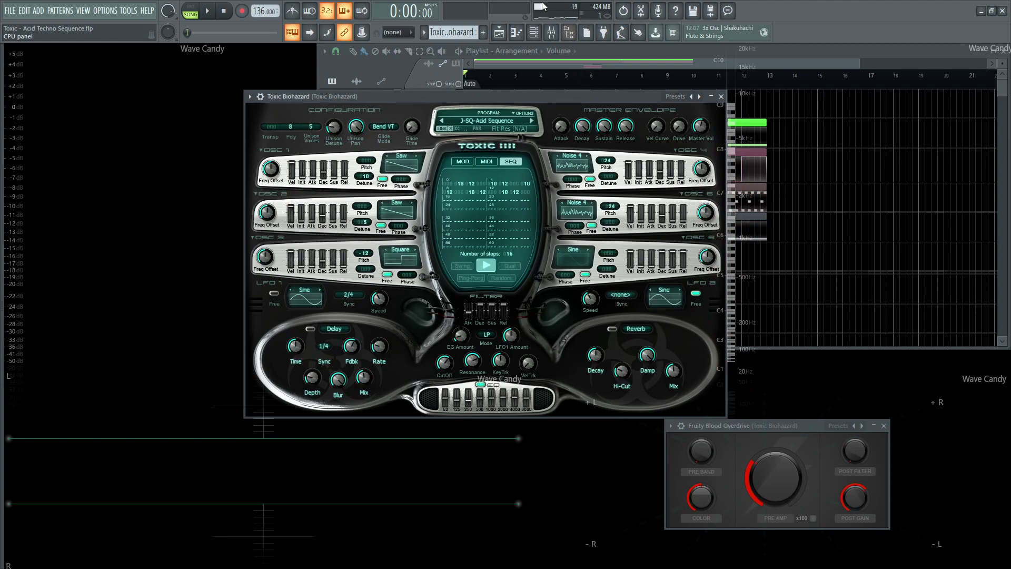
pyautogui.click(501, 33)
pyautogui.moveTo(491, 96); pyautogui.dragTo(494, 50)
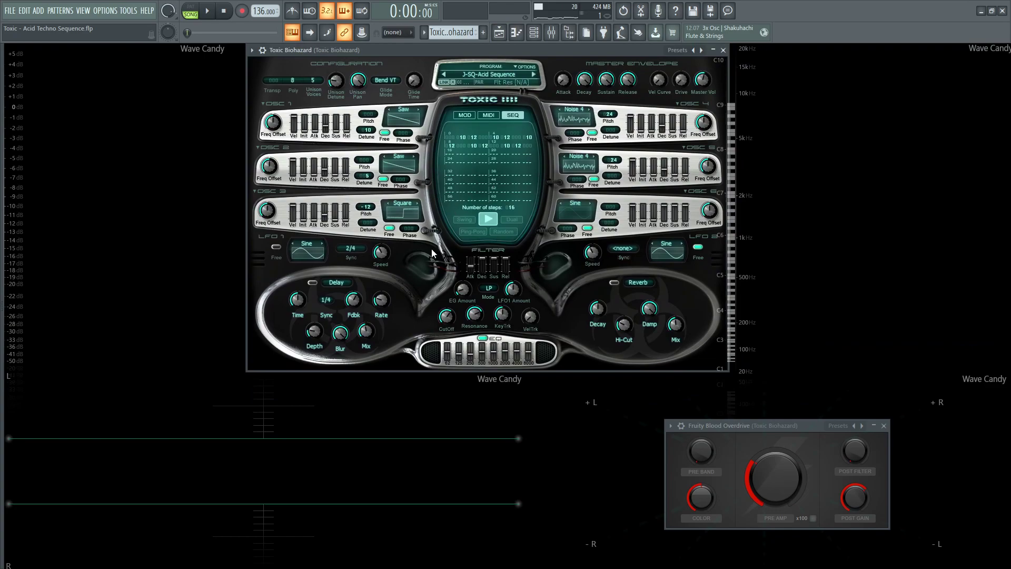
pyautogui.press('space')
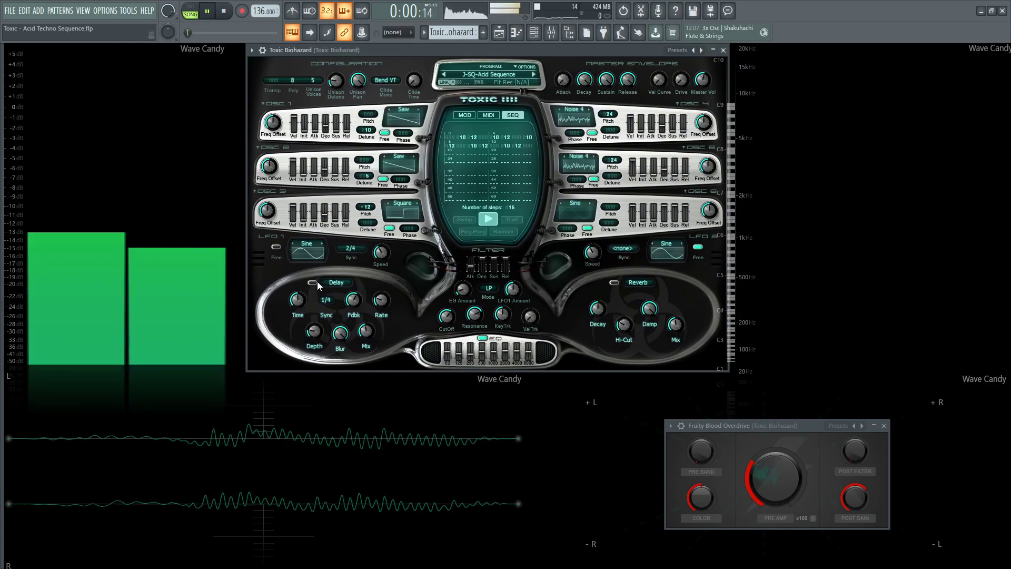
pyautogui.click(315, 283)
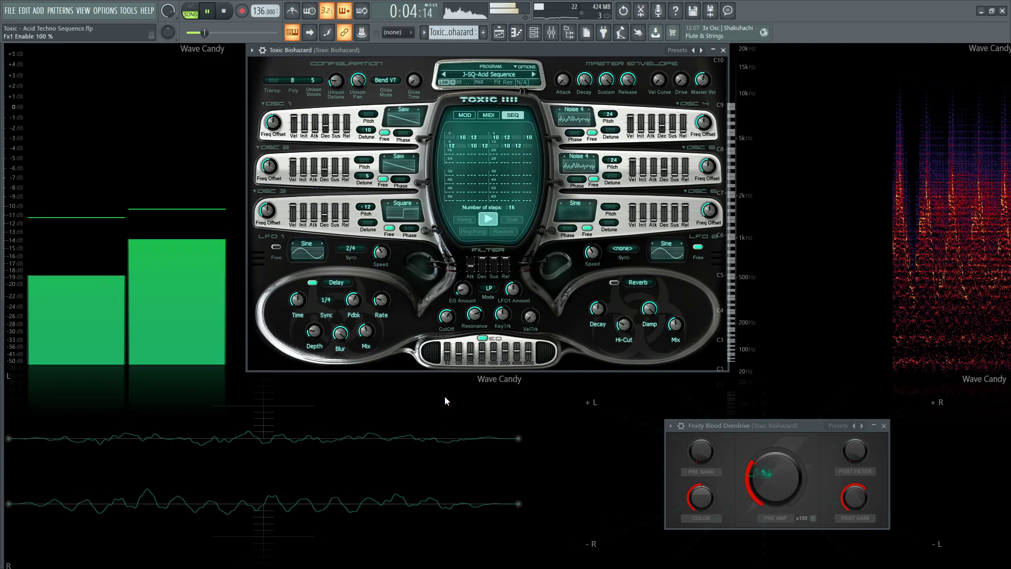
pyautogui.press('space')
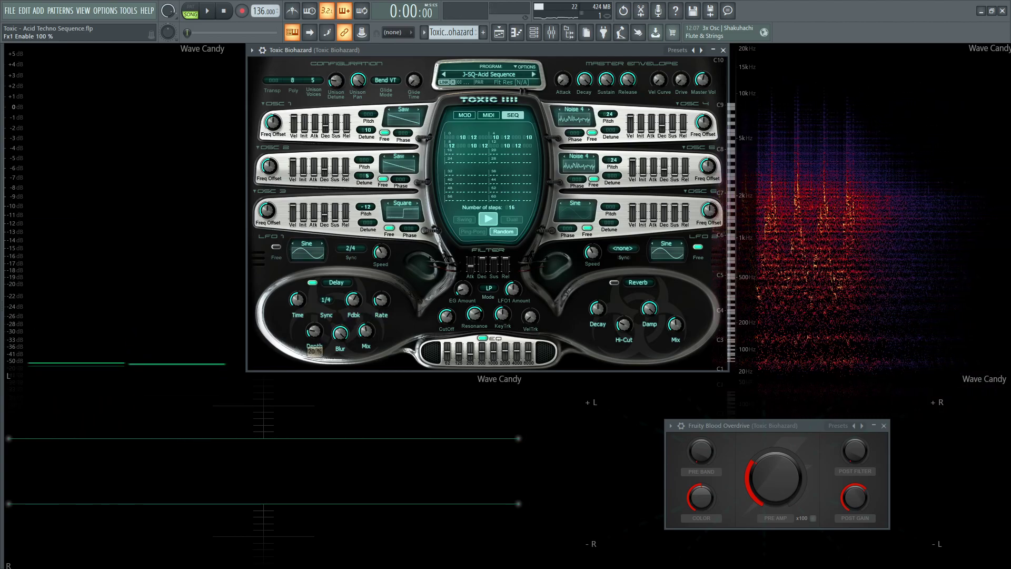
pyautogui.moveTo(314, 331)
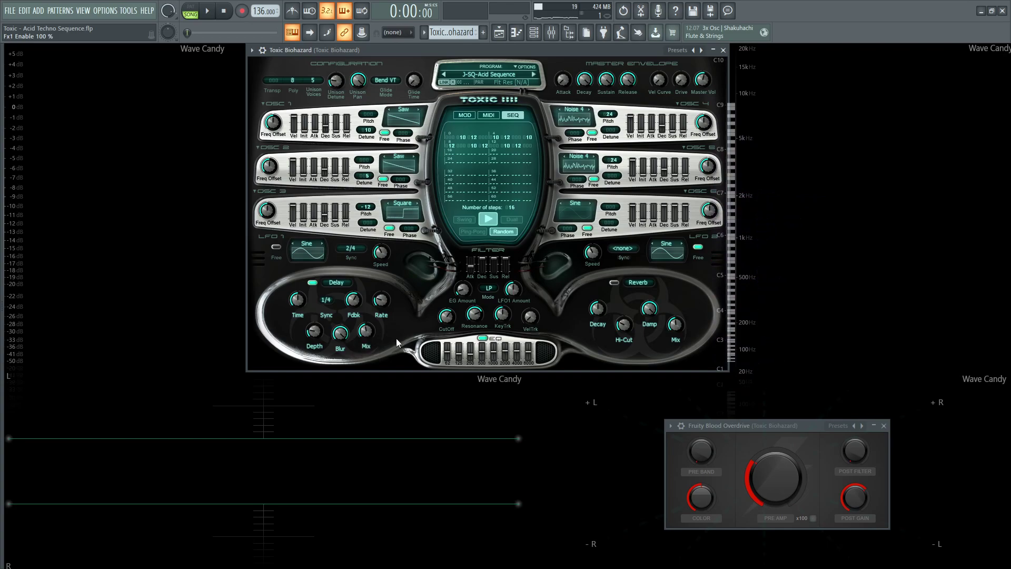
pyautogui.press('space')
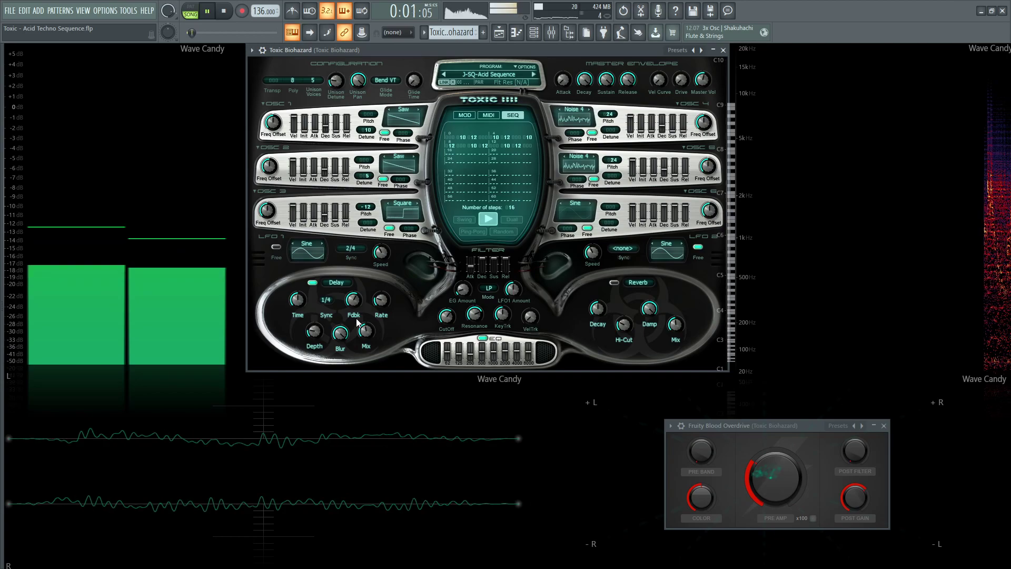
pyautogui.press('space')
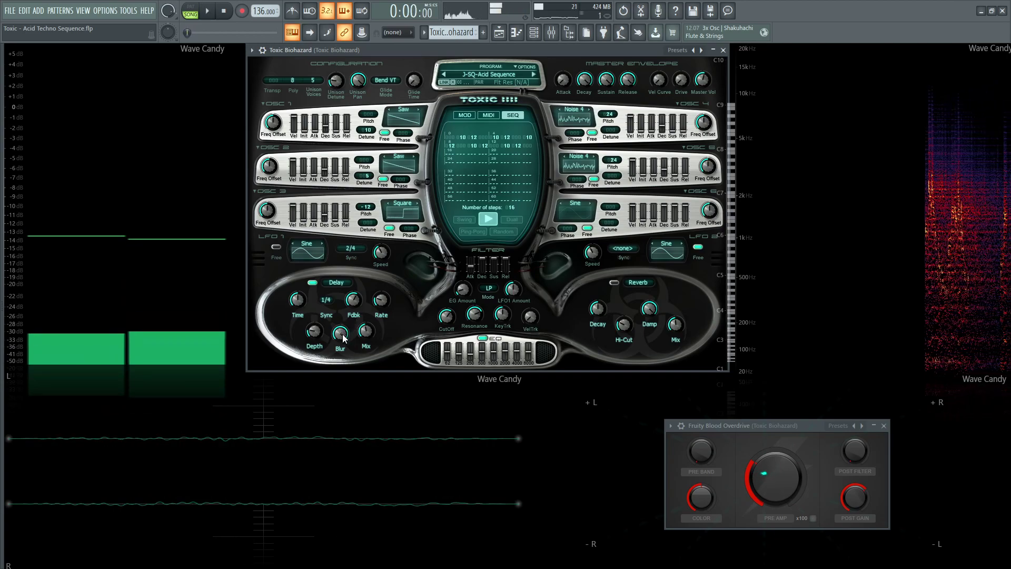
pyautogui.press('space')
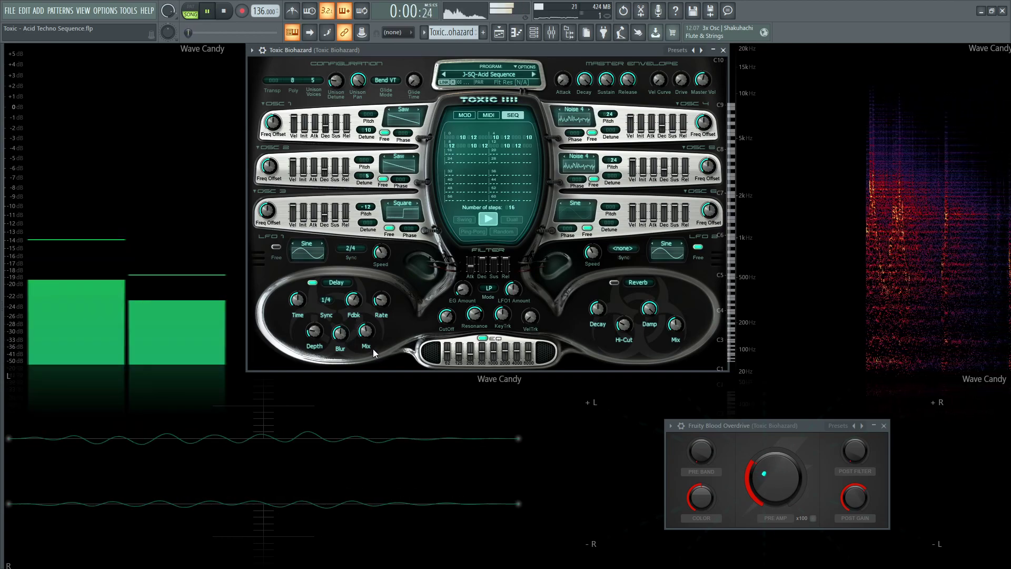
pyautogui.press('space')
pyautogui.press('space')
pyautogui.press('space')
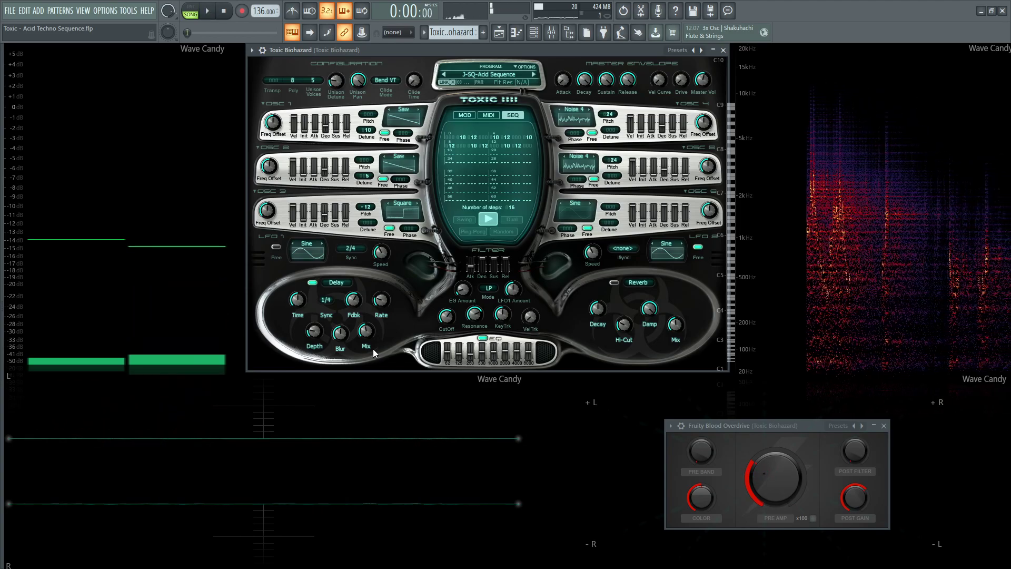
pyautogui.press('space')
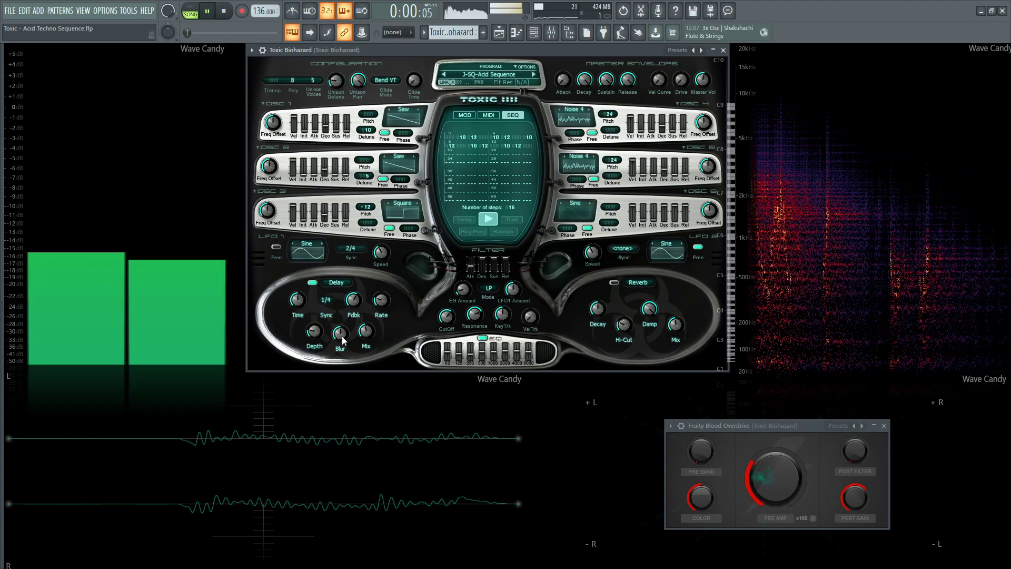
pyautogui.press('space')
pyautogui.press('space')
pyautogui.press('space')
pyautogui.press('space')
pyautogui.press('space')
pyautogui.press('space')
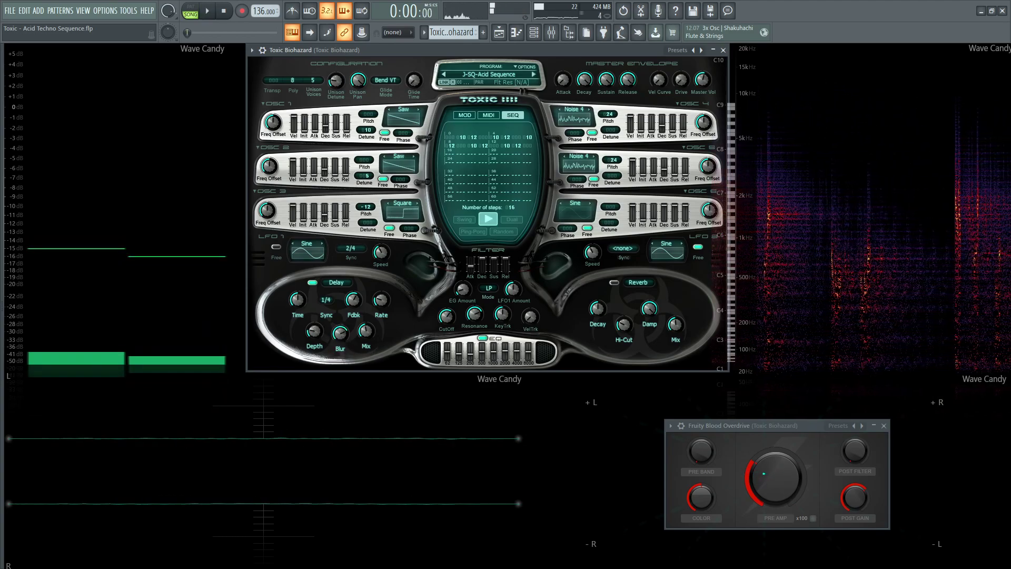
pyautogui.press('space')
pyautogui.press('space')
pyautogui.press('space')
pyautogui.press('space')
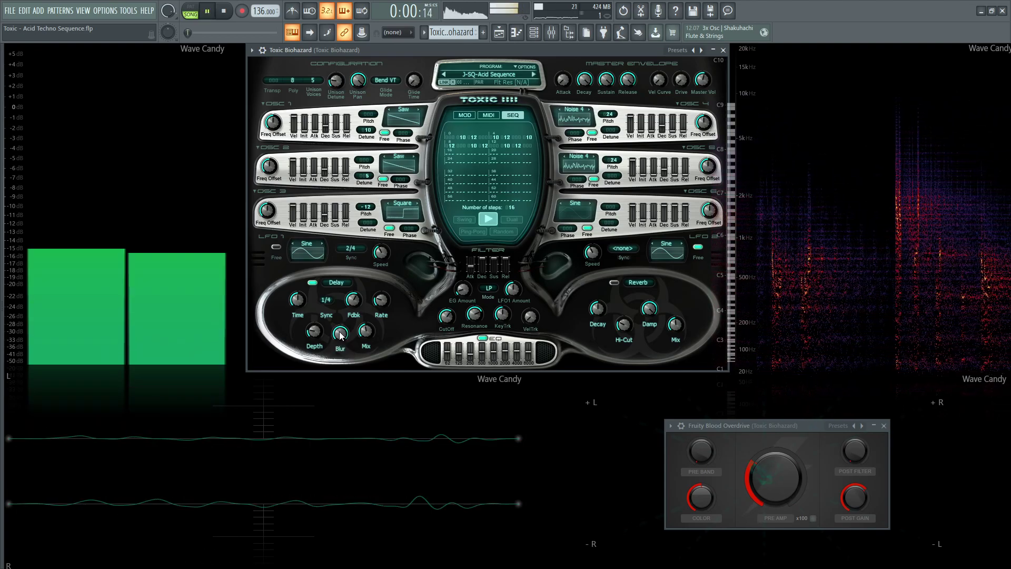
pyautogui.press('space')
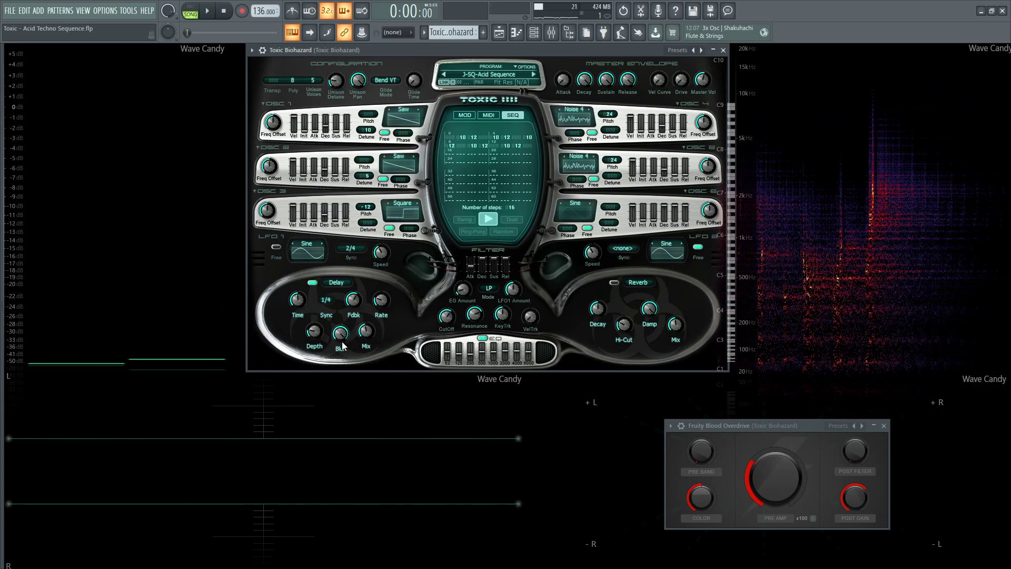
pyautogui.press('space')
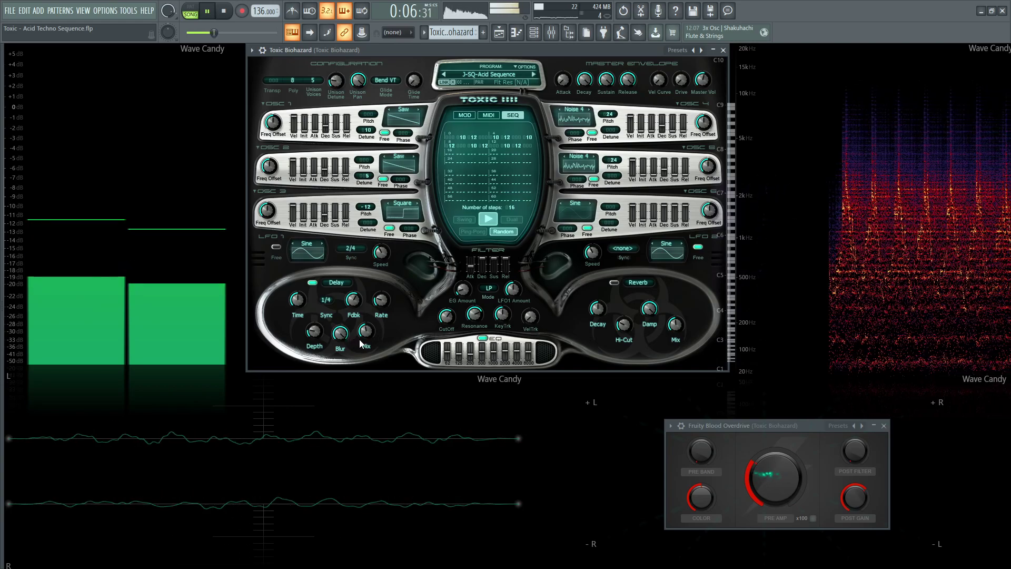
# Step: Turn Toxic Biohazard's Reverb on, audition it twice, and view its insert with Overdrive and Ozone 8
pyautogui.press('space')
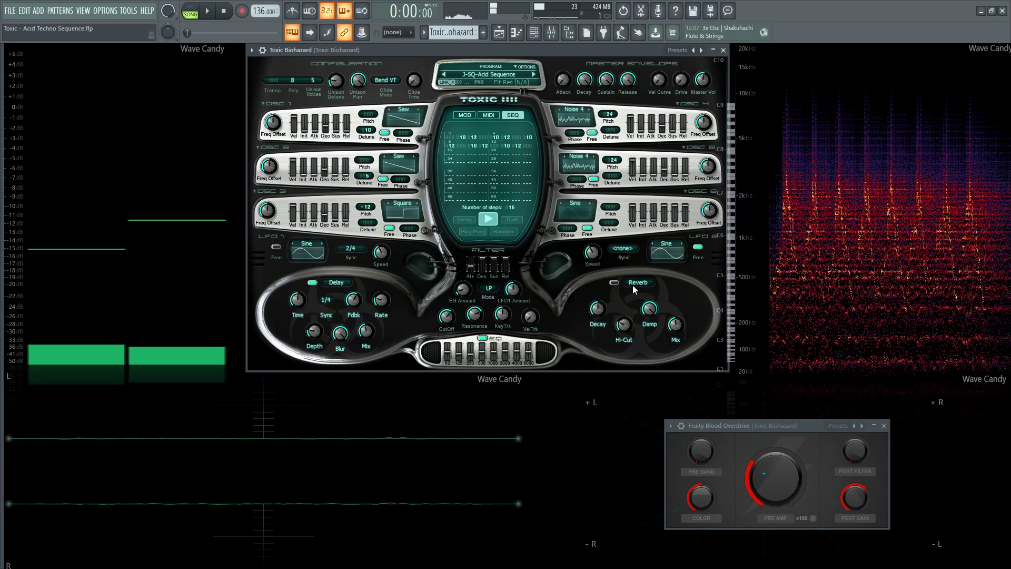
pyautogui.click(614, 282)
pyautogui.press('space')
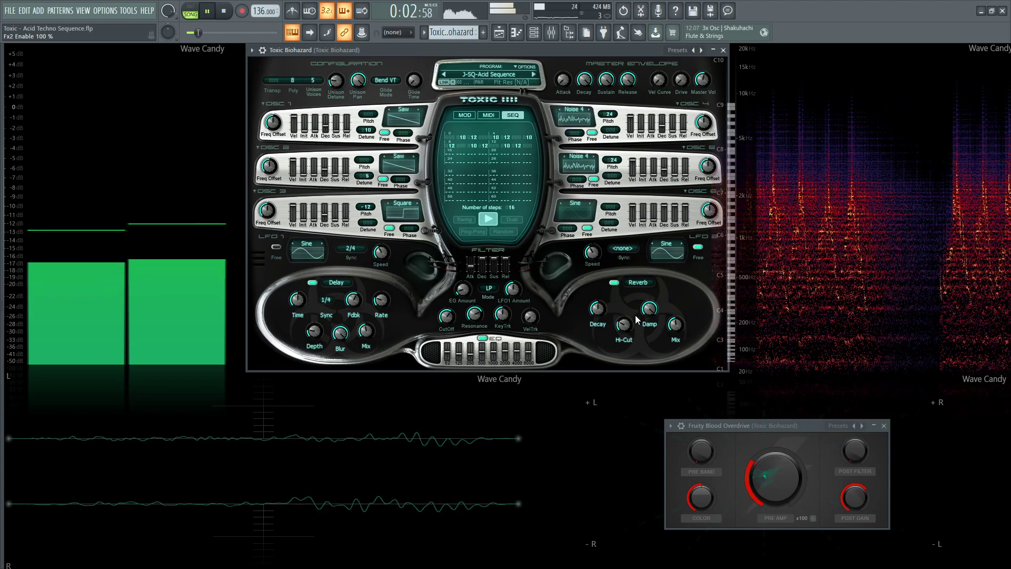
pyautogui.press('space')
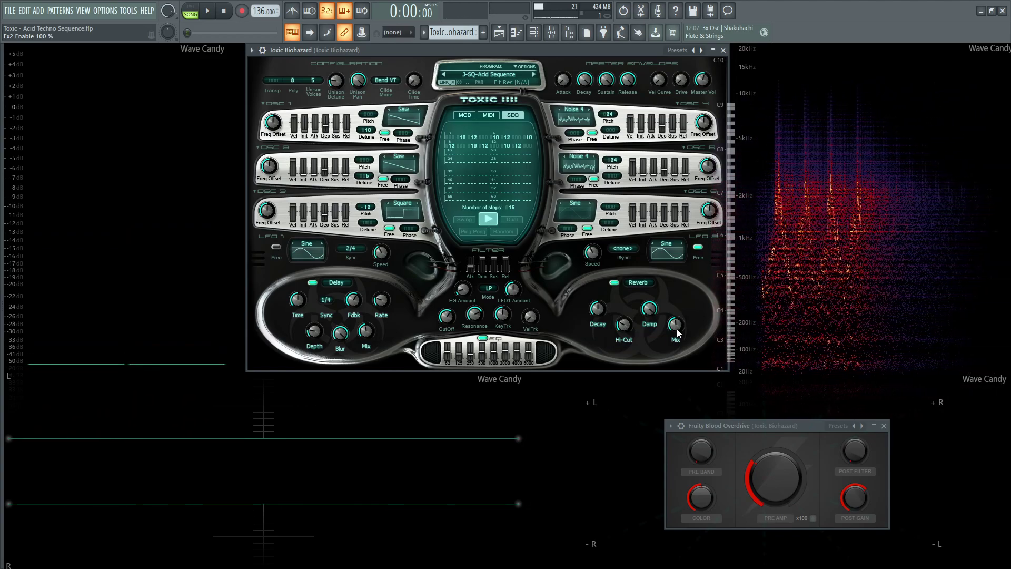
pyautogui.press('space')
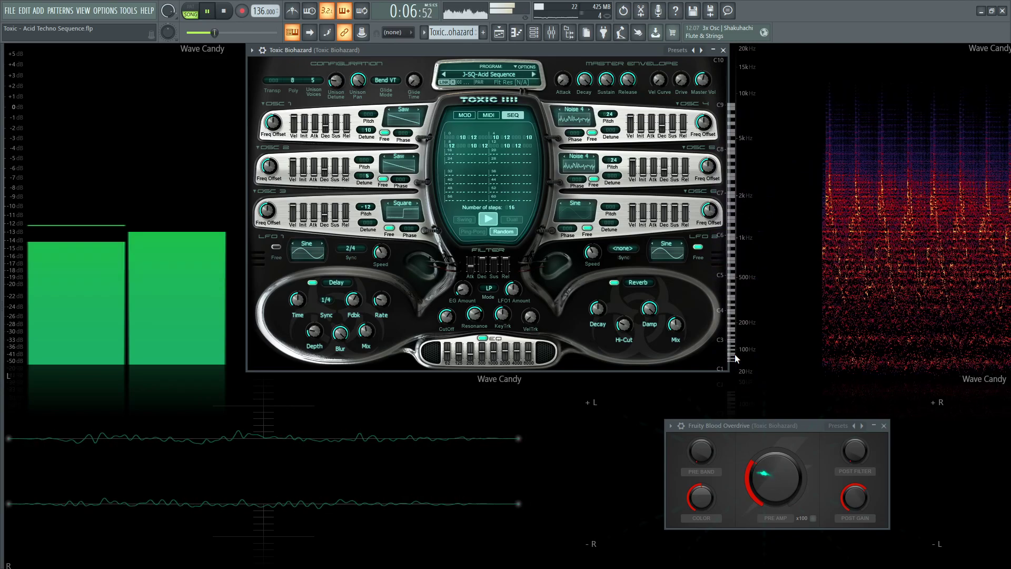
pyautogui.press('space')
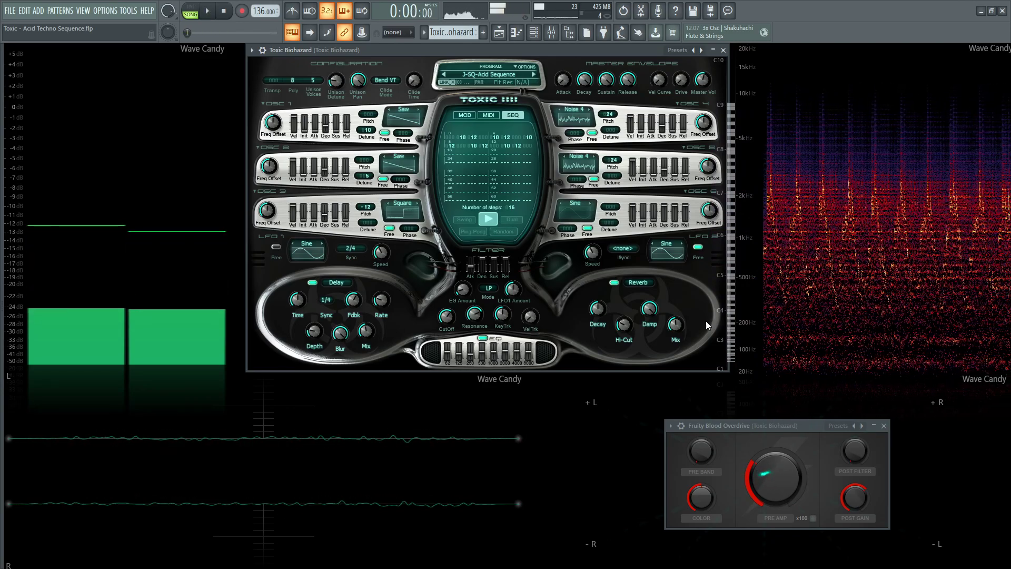
pyautogui.click(551, 32)
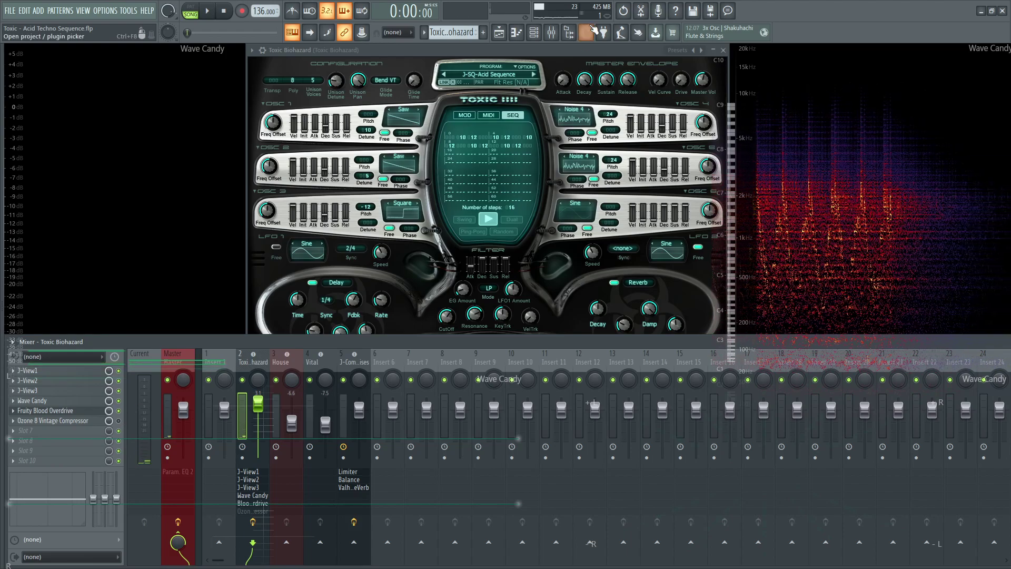
pyautogui.click(553, 33)
pyautogui.press('space')
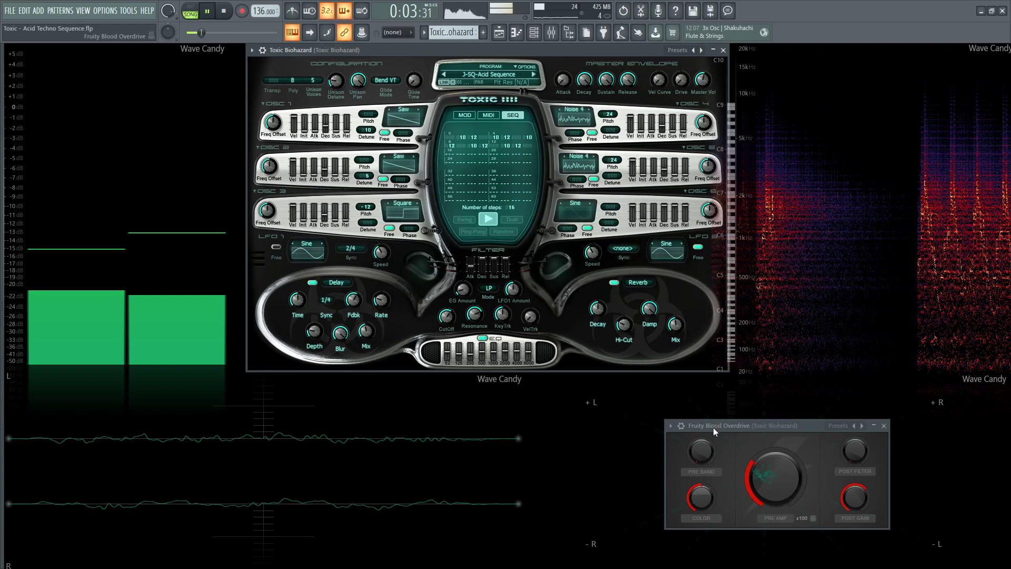
pyautogui.press('space')
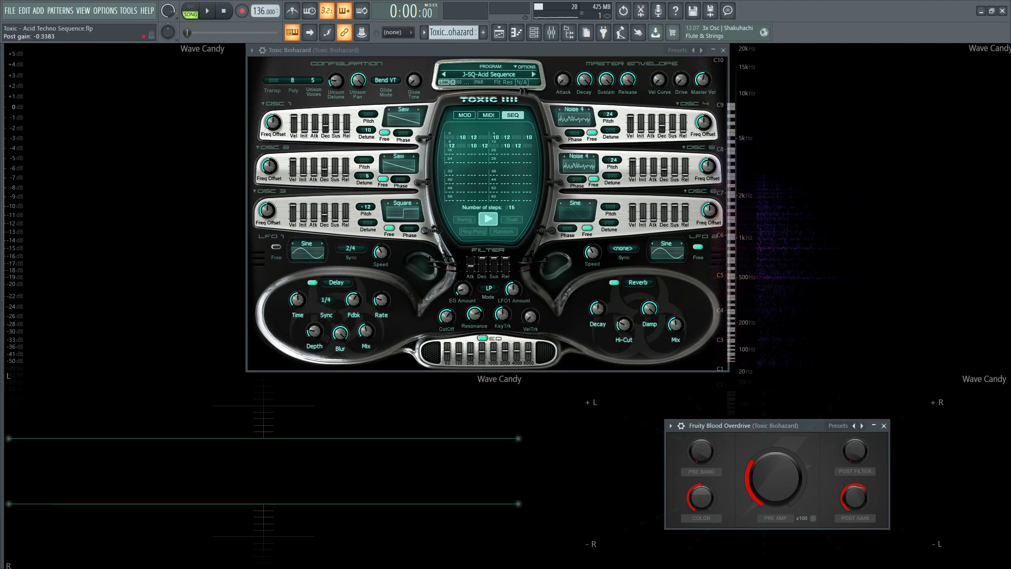
pyautogui.press('space')
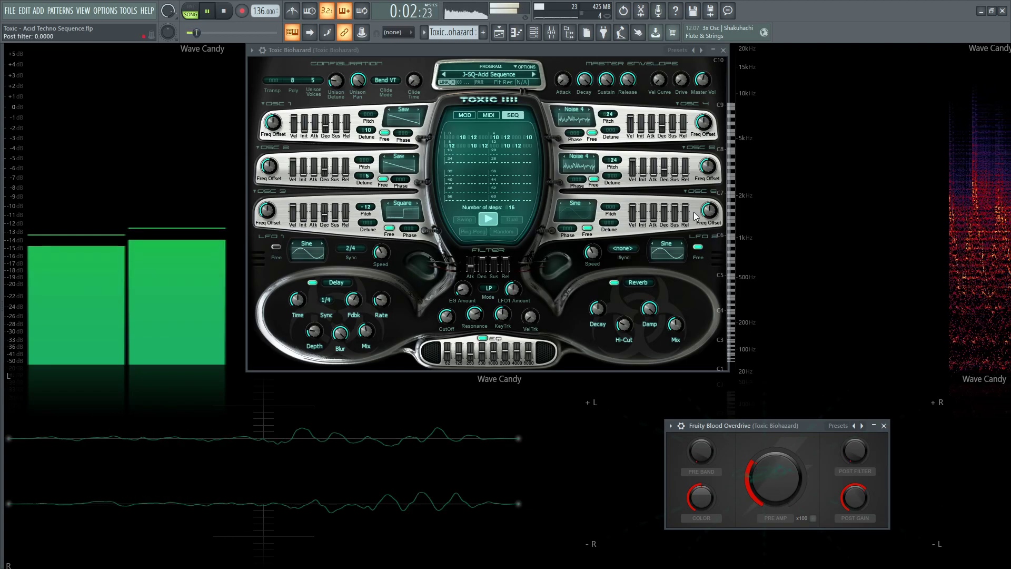
pyautogui.press('space')
pyautogui.click(553, 33)
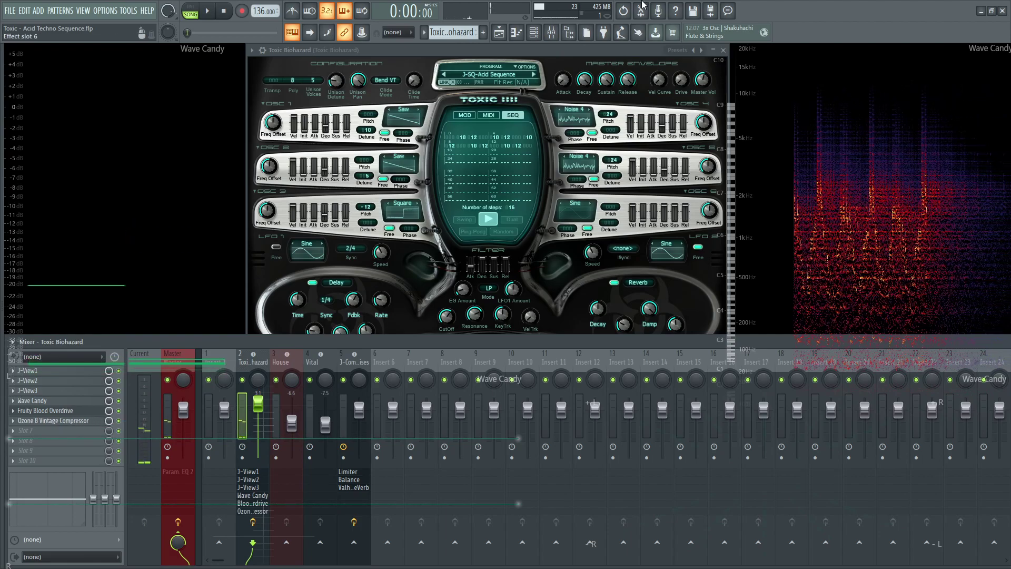
# Step: Audition the Ozone 8 Vintage Compressor, then close the mixer and the Ozone window
pyautogui.moveTo(477, 120); pyautogui.dragTo(559, 109)
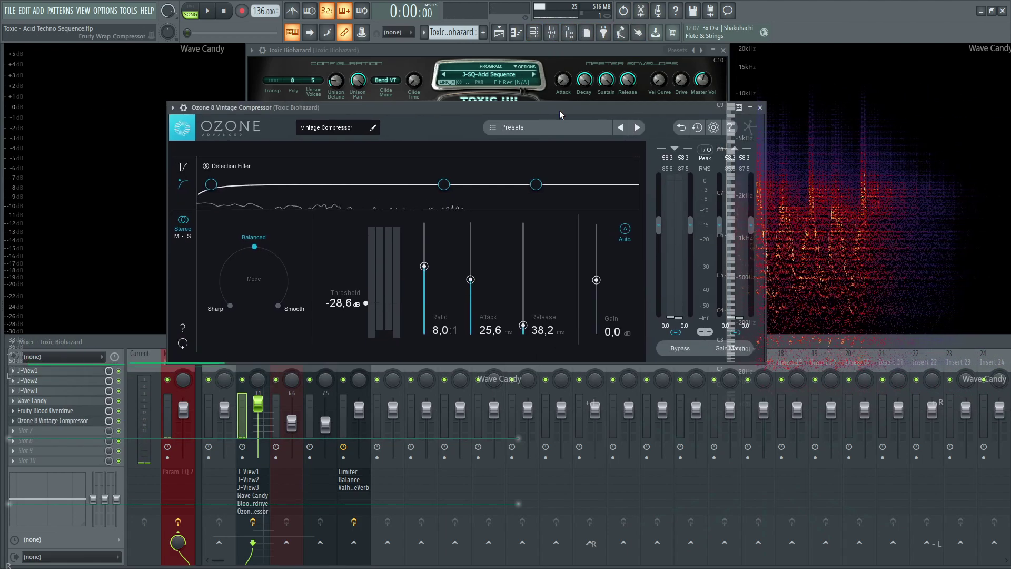
pyautogui.press('space')
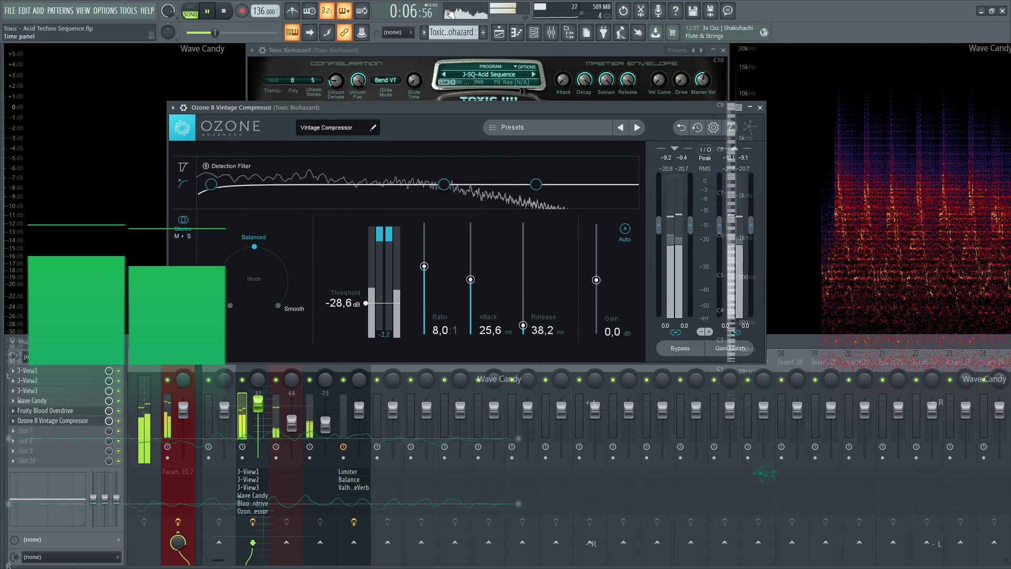
pyautogui.click(551, 33)
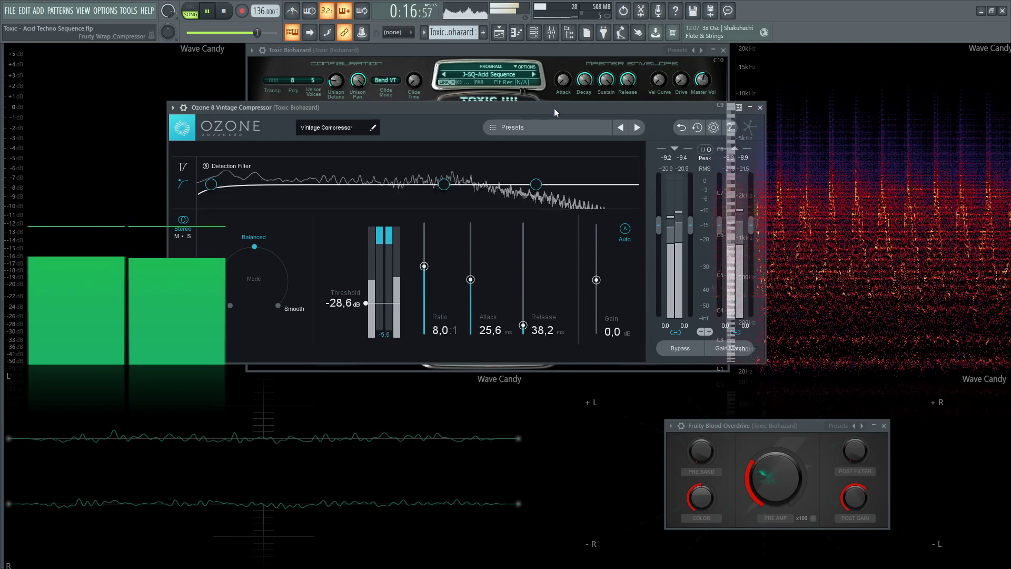
pyautogui.press('space')
pyautogui.moveTo(554, 109); pyautogui.dragTo(506, 152)
pyautogui.click(705, 151)
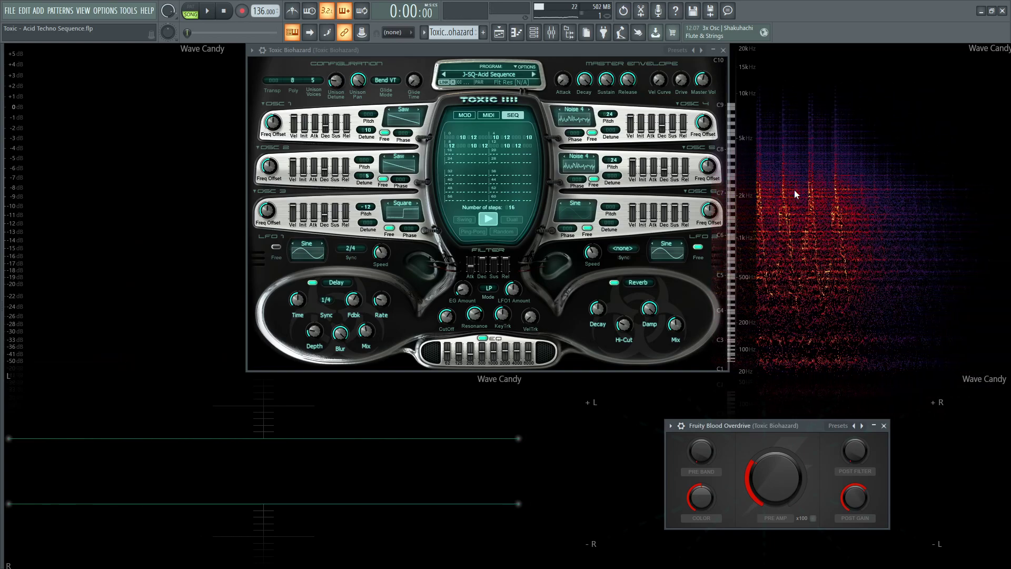
# Step: Switch Toxic Biohazard's center display to the MOD page during a brief playback
pyautogui.press('space')
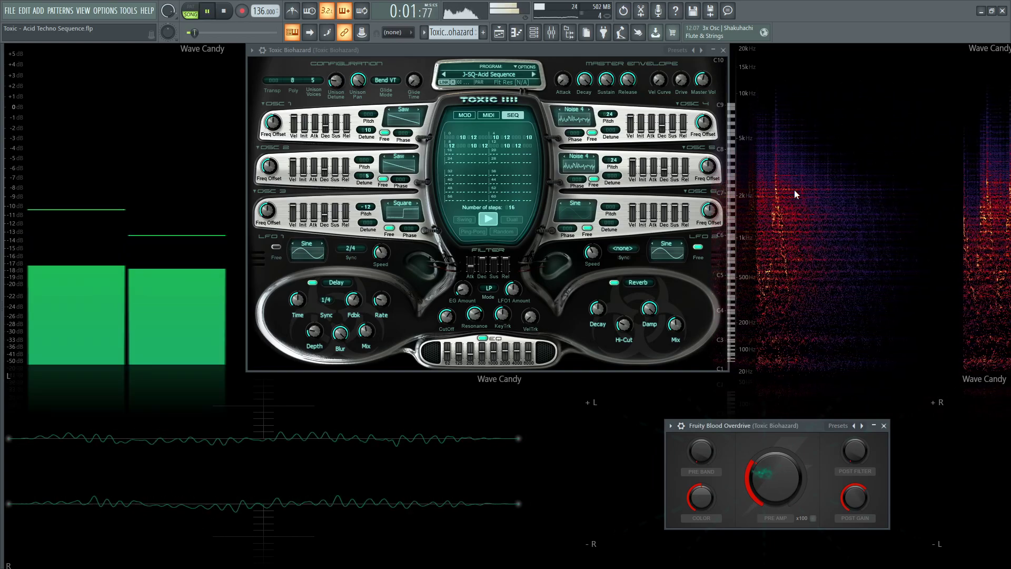
pyautogui.click(467, 115)
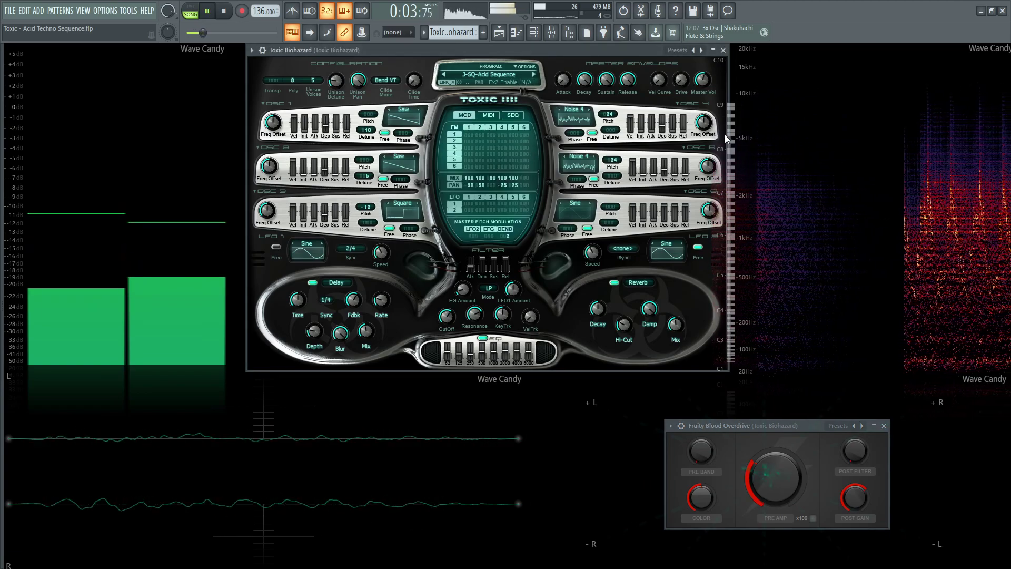
pyautogui.press('space')
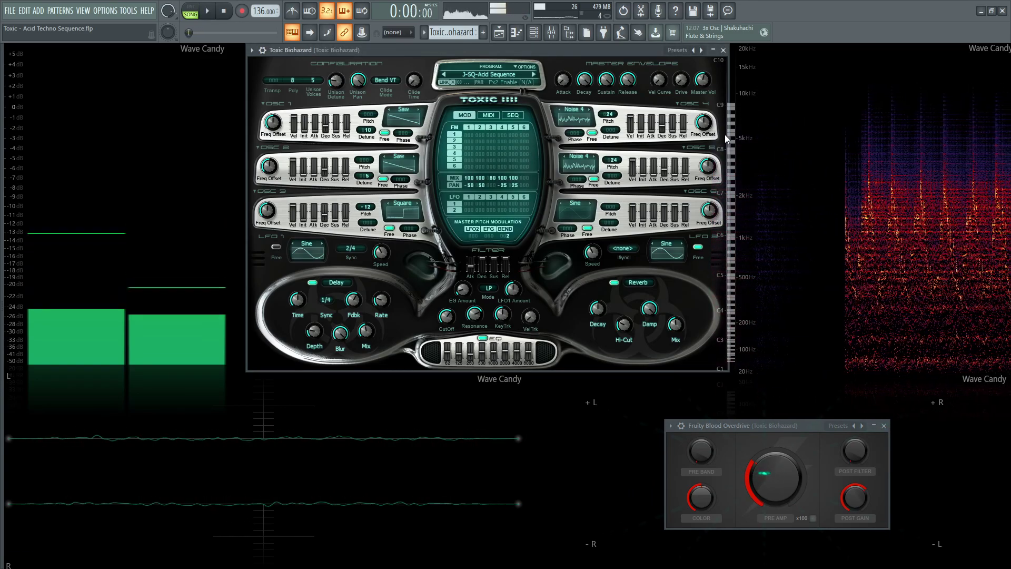